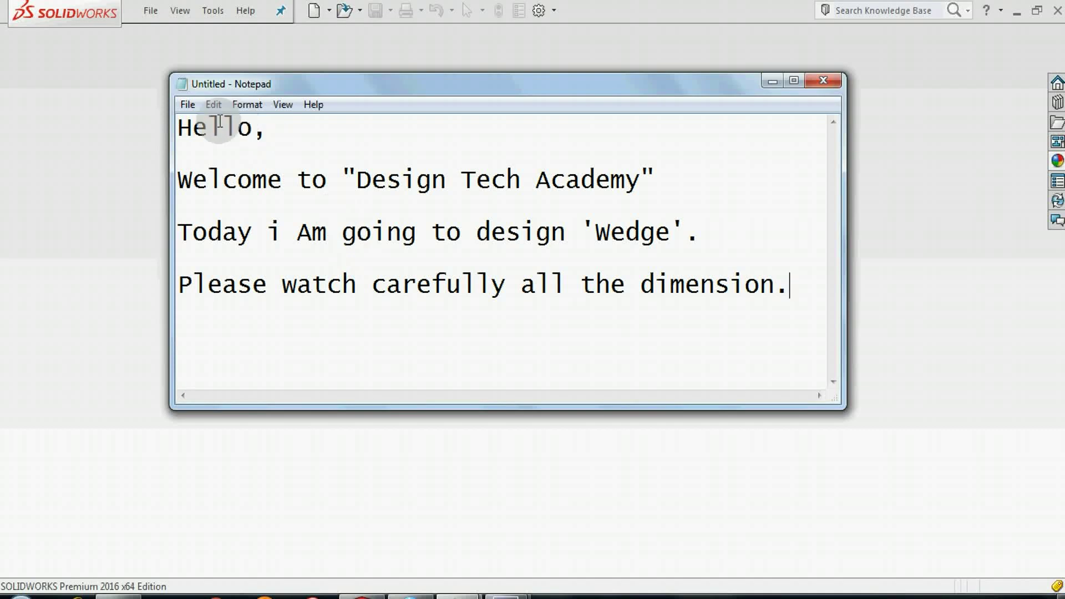
# Highlight 'Hello', 'Design Tech Academy' and 'Wedge' on the intro screen.
pyautogui.moveTo(184, 123); pyautogui.dragTo(265, 125)
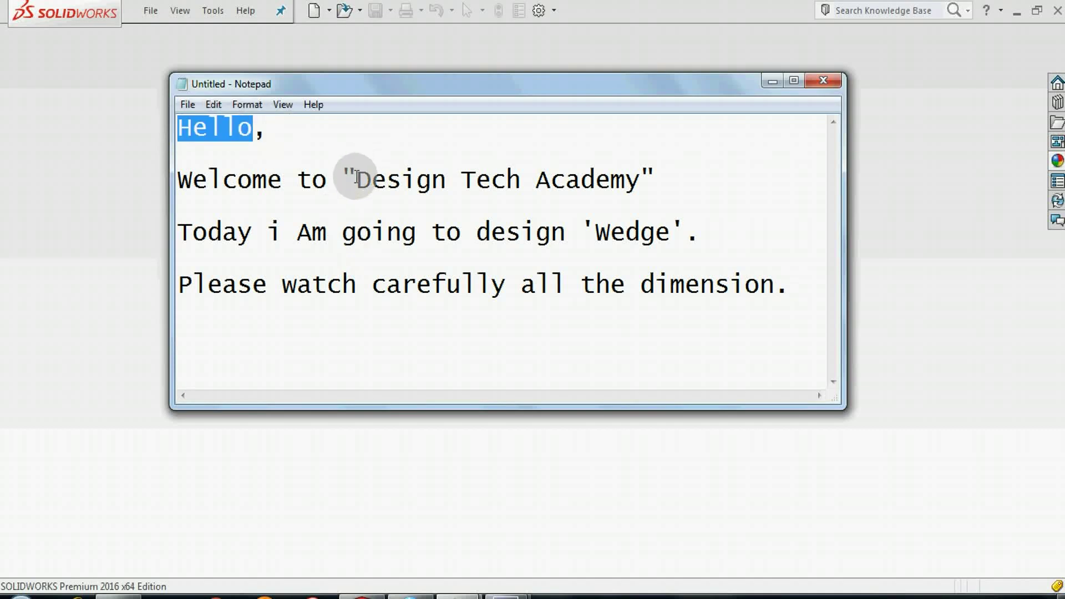
pyautogui.moveTo(355, 179); pyautogui.dragTo(447, 179)
pyautogui.moveTo(518, 168); pyautogui.dragTo(641, 169)
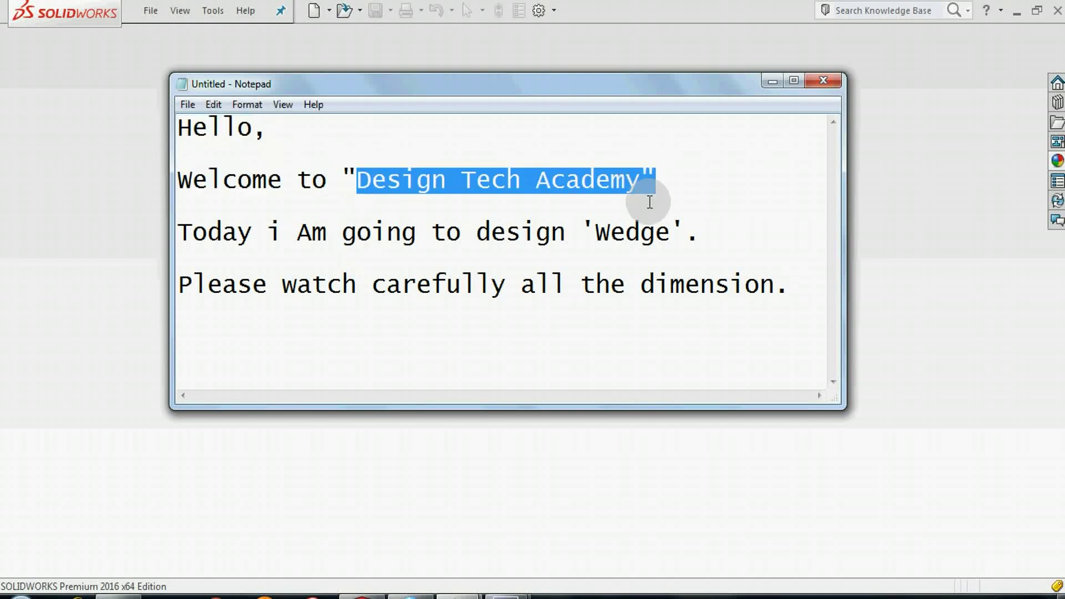
pyautogui.moveTo(673, 236); pyautogui.dragTo(601, 239)
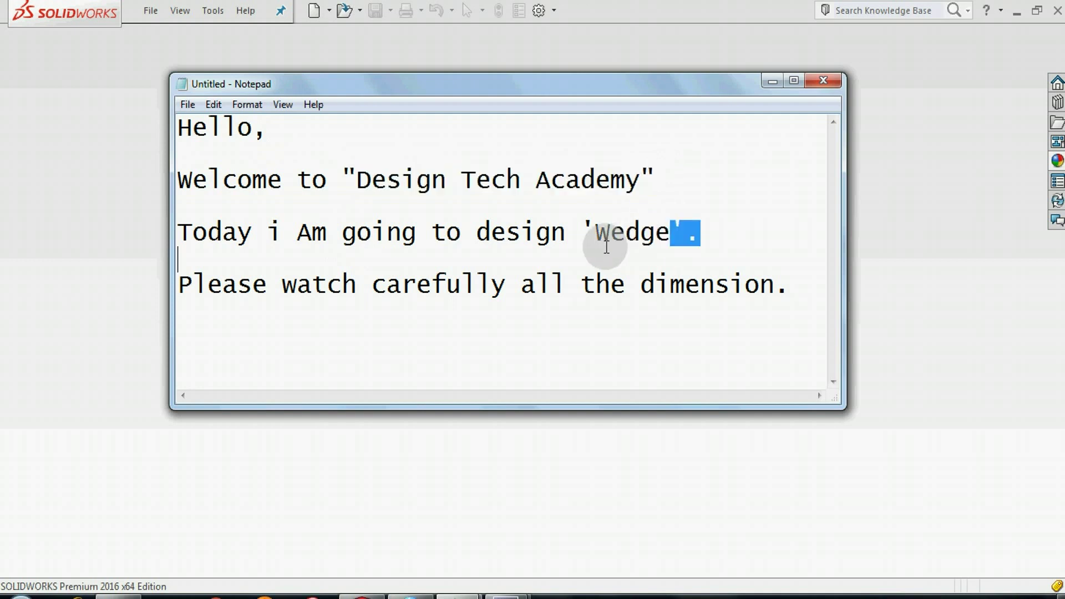
# Create a new Part document and select the Front Plane.
pyautogui.click(301, 57)
pyautogui.click(314, 10)
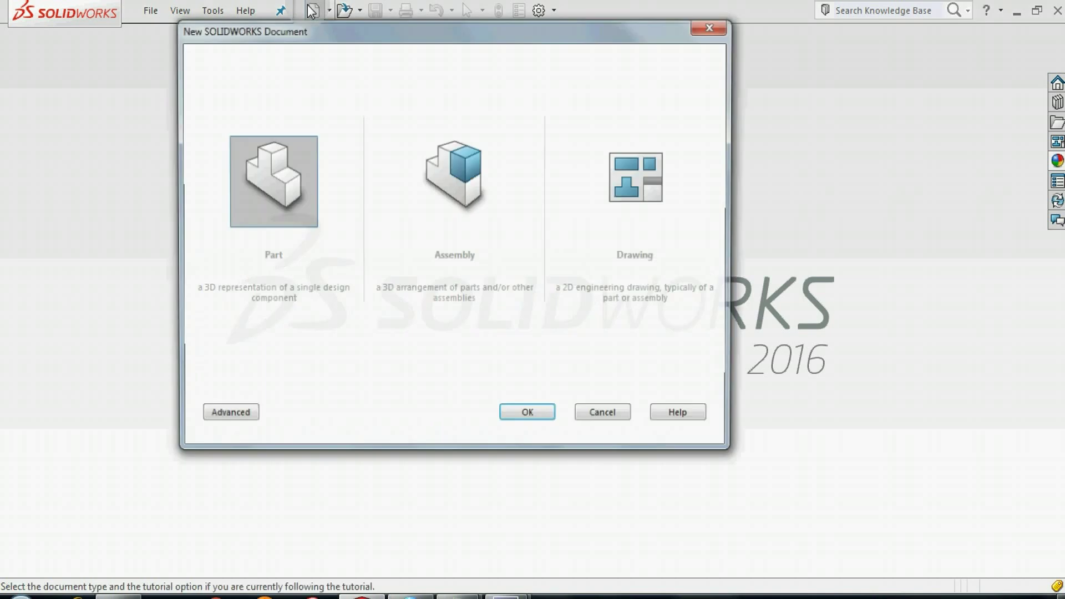
pyautogui.click(295, 151)
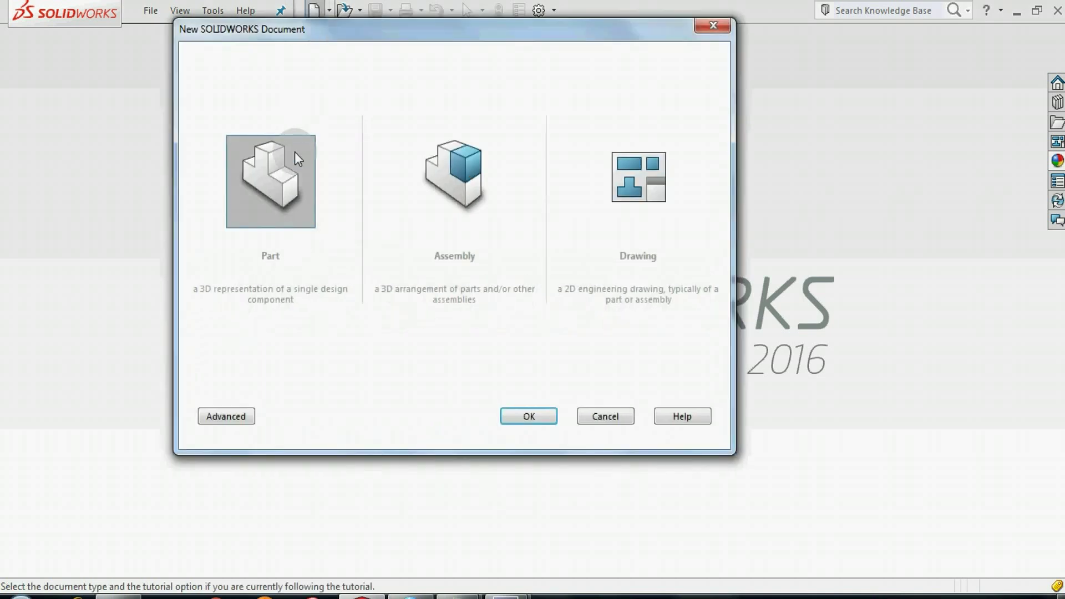
pyautogui.click(516, 416)
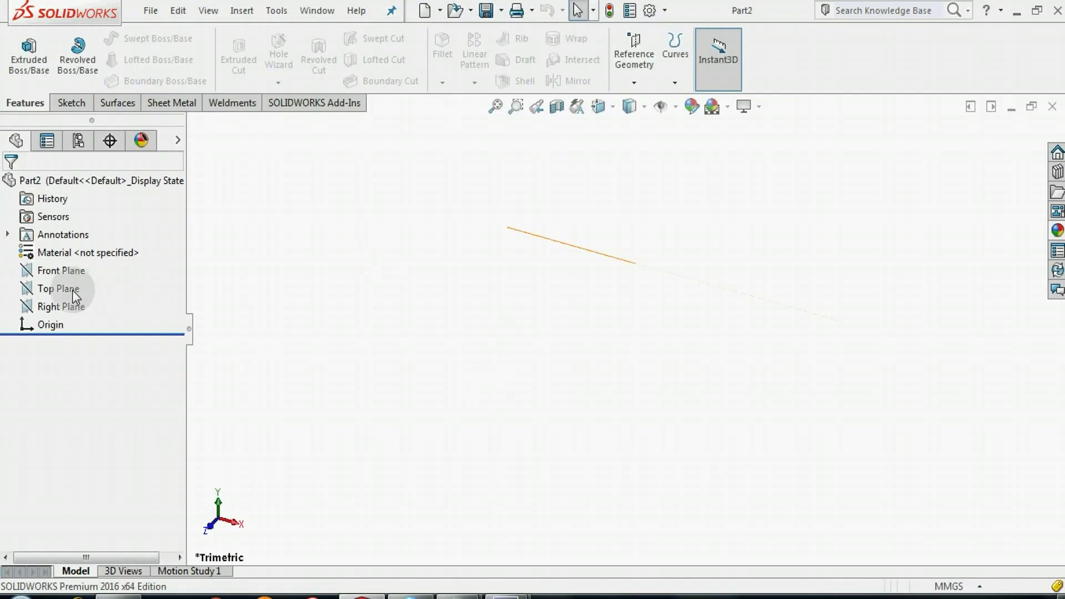
pyautogui.click(66, 270)
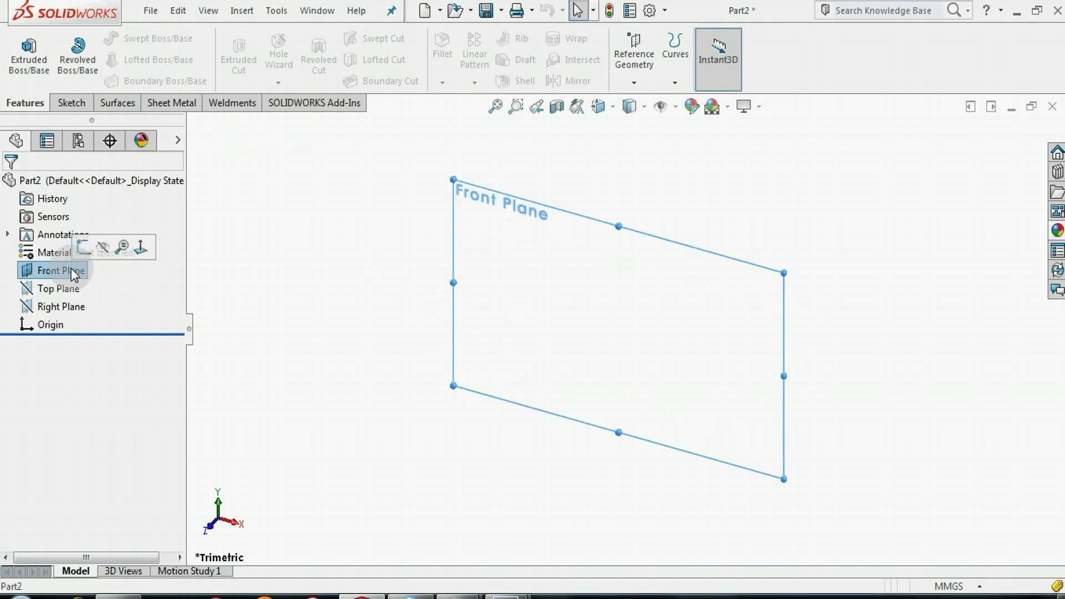
# Start a Front Plane sketch and draw a circle centred on the origin.
pyautogui.click(84, 252)
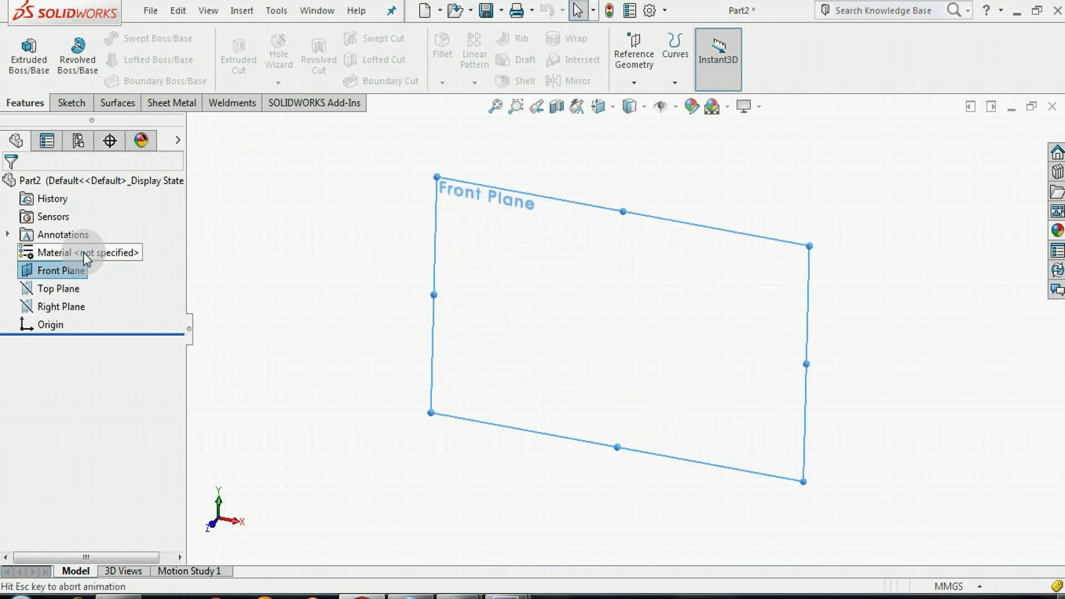
pyautogui.click(249, 300)
pyautogui.click(135, 39)
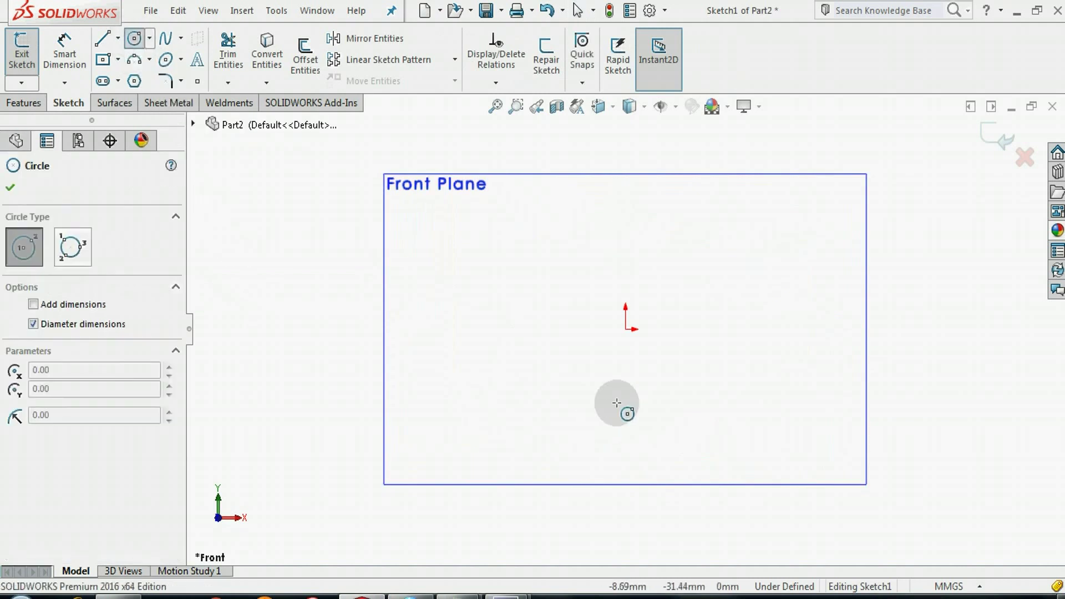
pyautogui.click(626, 329)
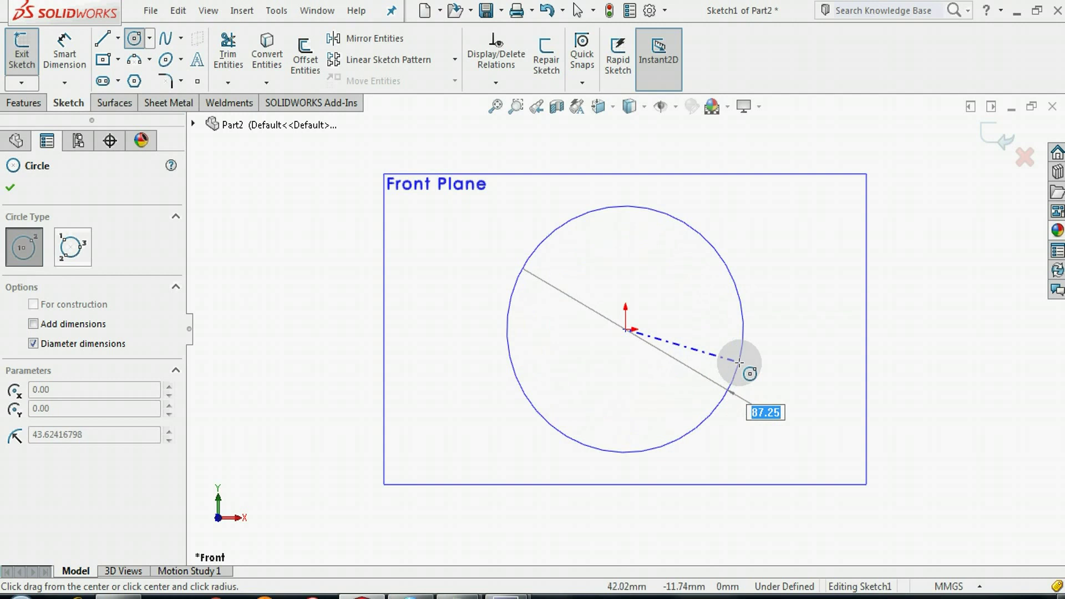
pyautogui.press('Return')
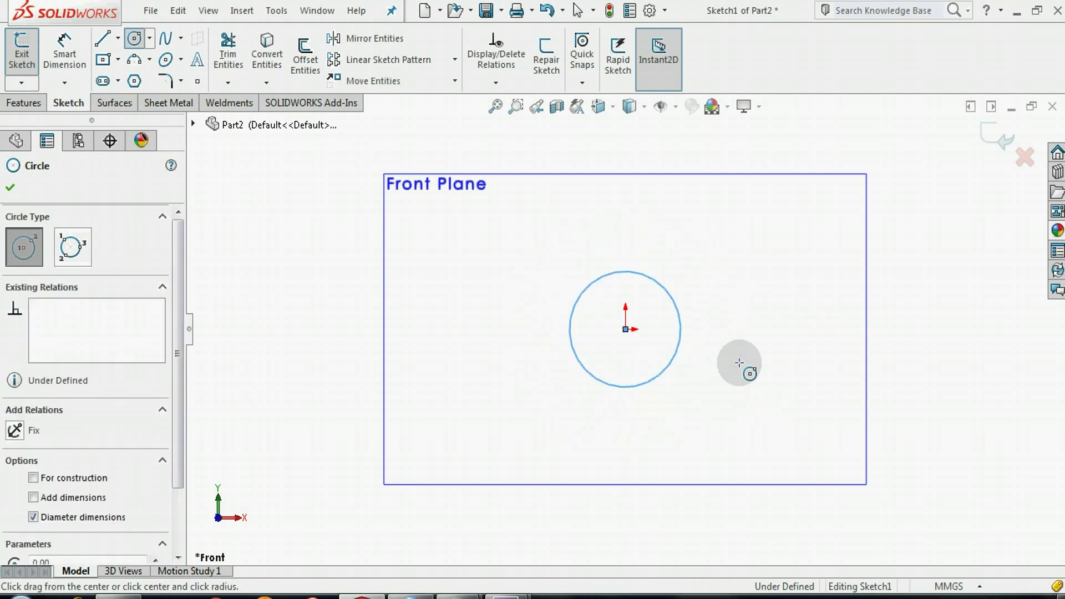
# Dimension the circle to 41 mm diameter and exit the sketch.
pyautogui.click(65, 55)
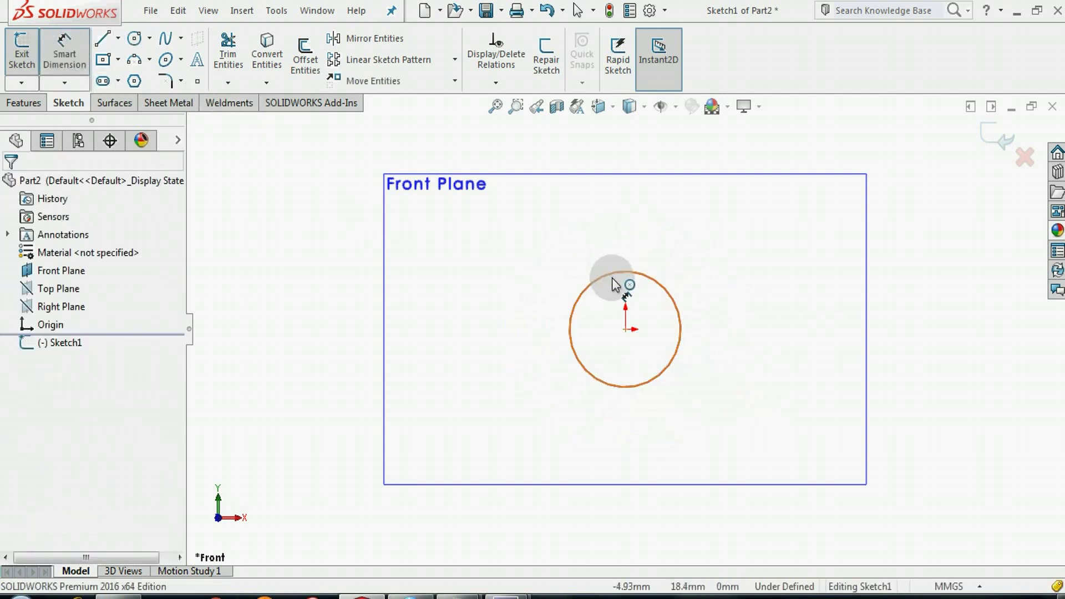
pyautogui.click(605, 283)
pyautogui.click(595, 242)
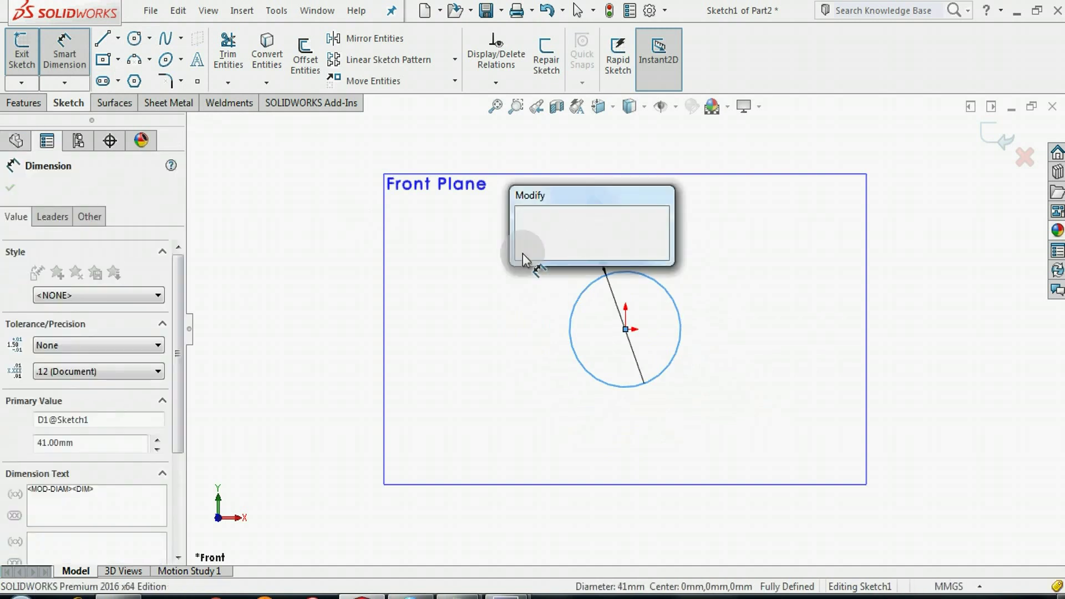
pyautogui.click(526, 228)
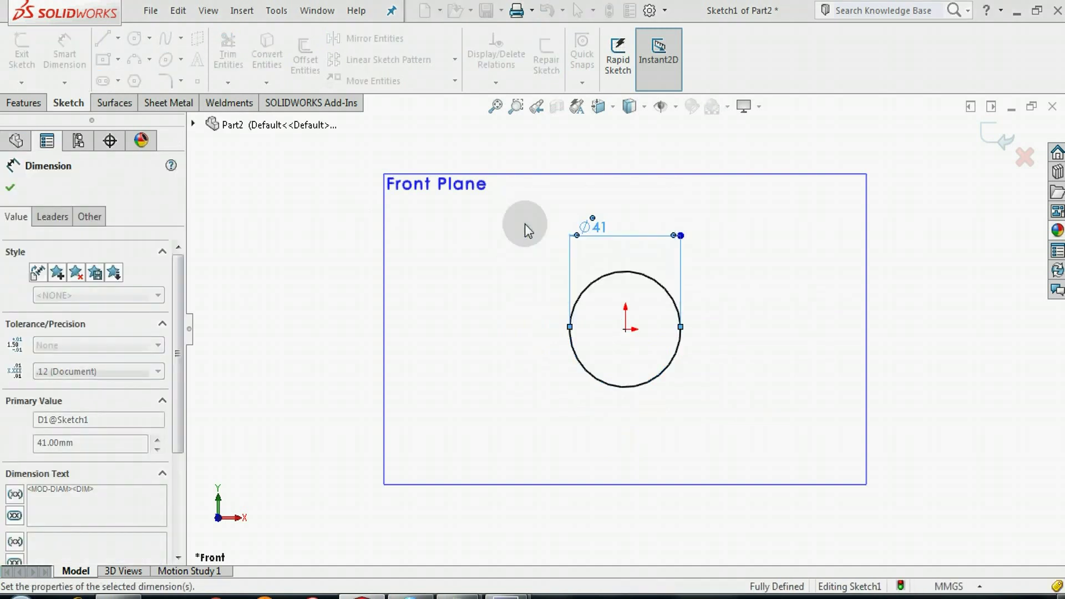
pyautogui.click(997, 133)
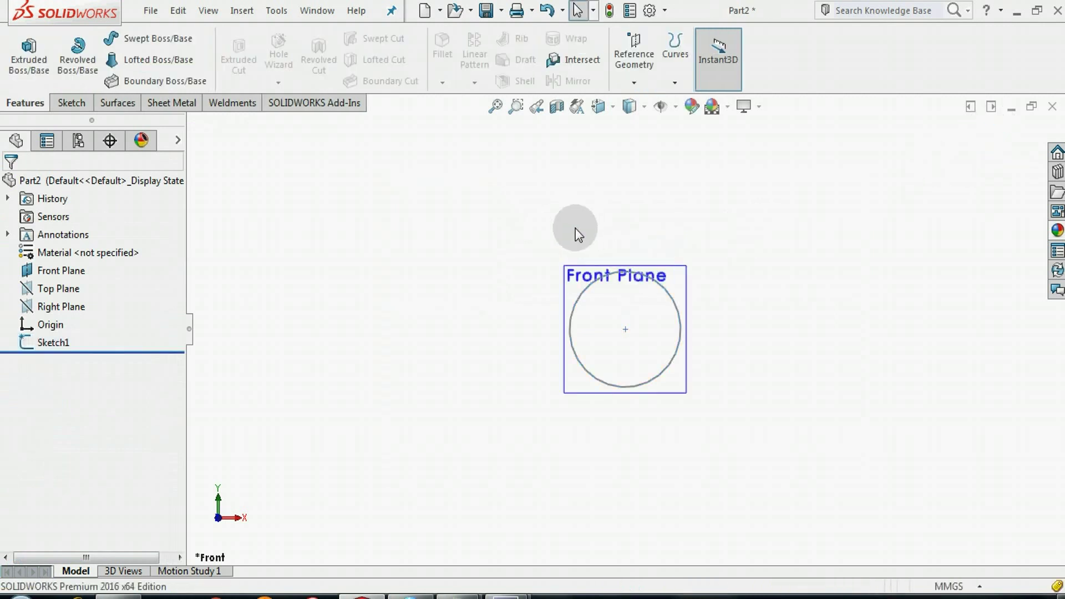
# Create Plane1 offset 20 mm from the Front Plane and select it.
pyautogui.moveTo(575, 228); pyautogui.dragTo(497, 225, button='middle')
pyautogui.click(627, 66)
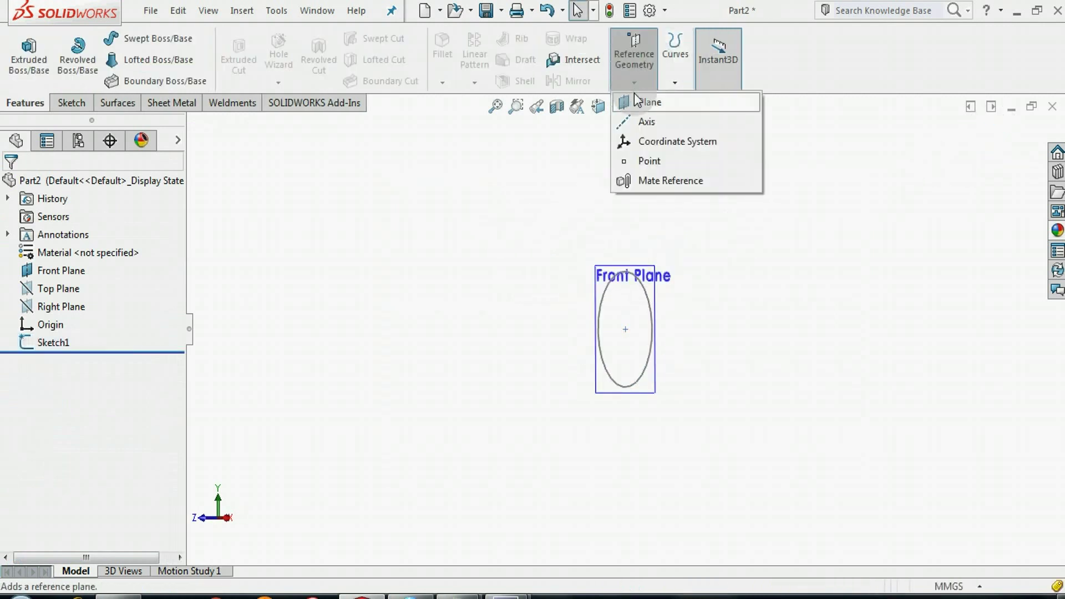
pyautogui.click(626, 103)
pyautogui.click(625, 273)
pyautogui.write('20')
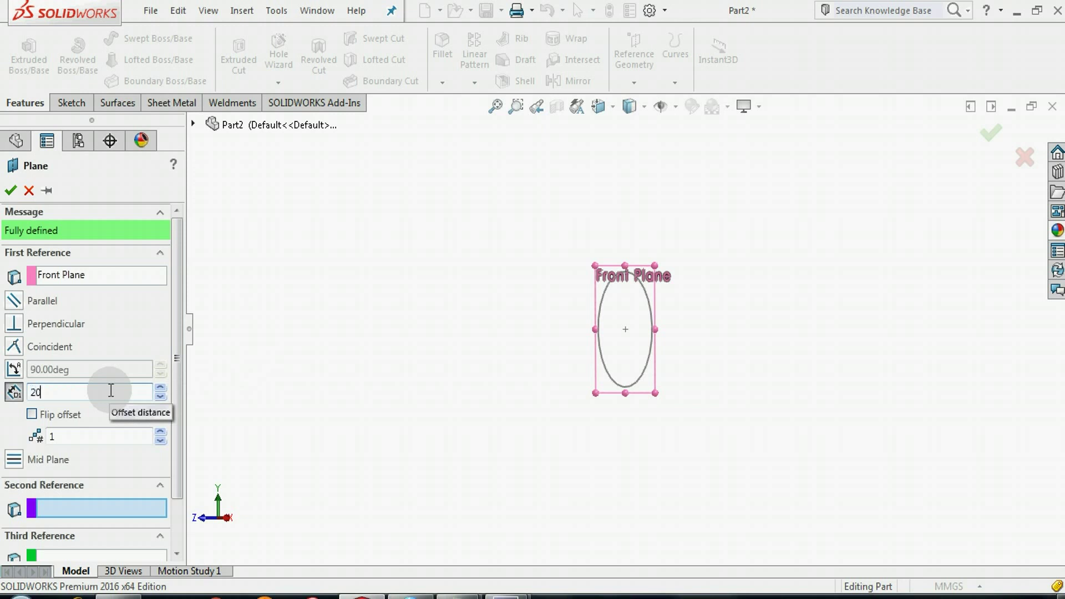
pyautogui.press('Return')
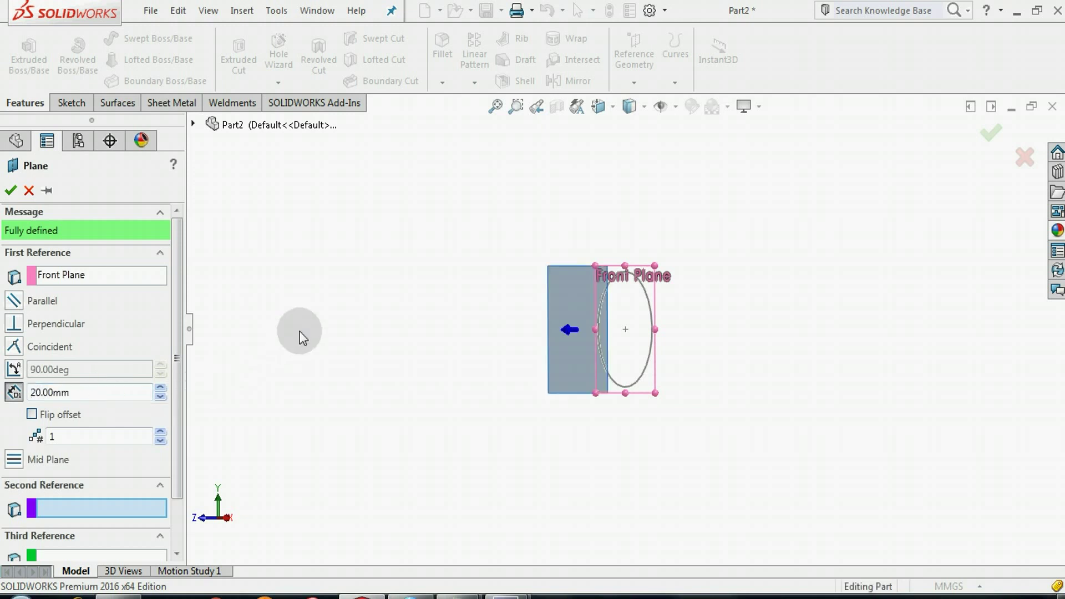
pyautogui.click(9, 192)
pyautogui.moveTo(338, 328); pyautogui.dragTo(418, 362, button='middle')
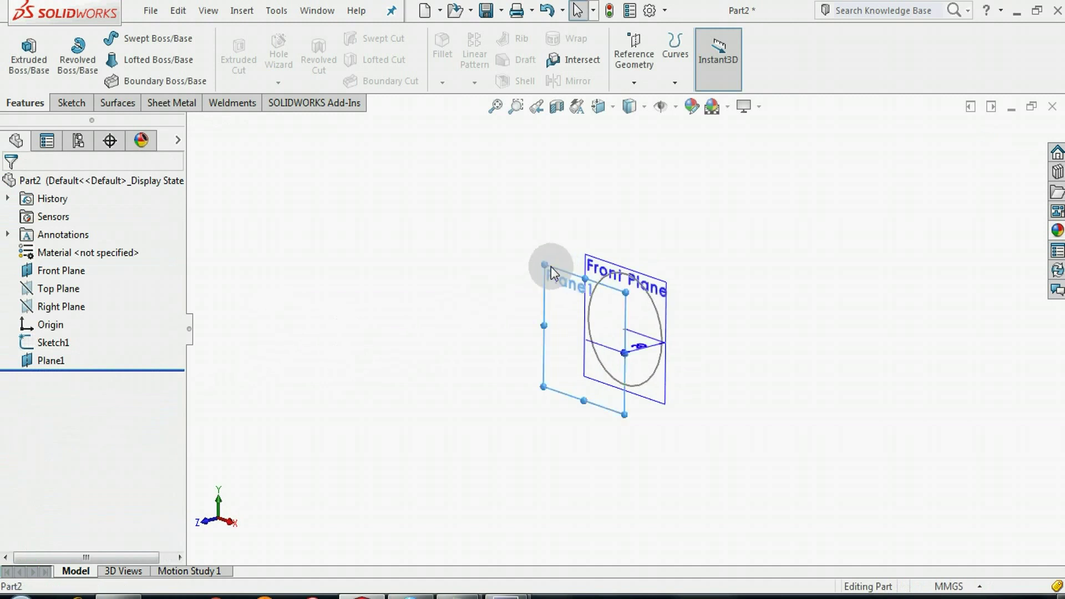
pyautogui.click(546, 268)
# Sketch on Plane1, viewed normal to it, an origin-centred circle of 42 mm diameter.
pyautogui.click(629, 225)
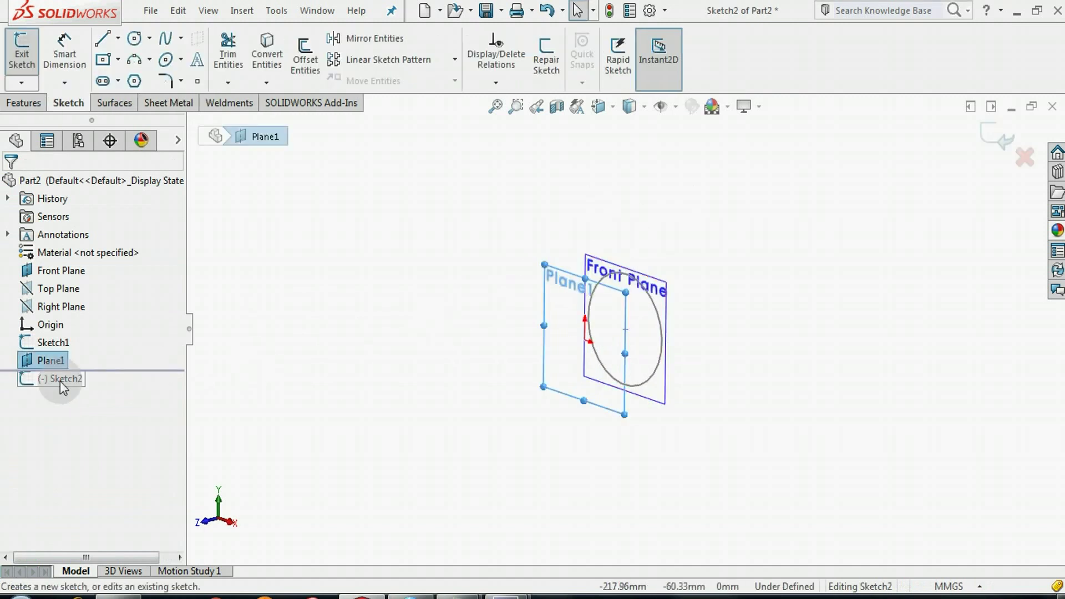
pyautogui.rightClick(58, 381)
pyautogui.click(89, 341)
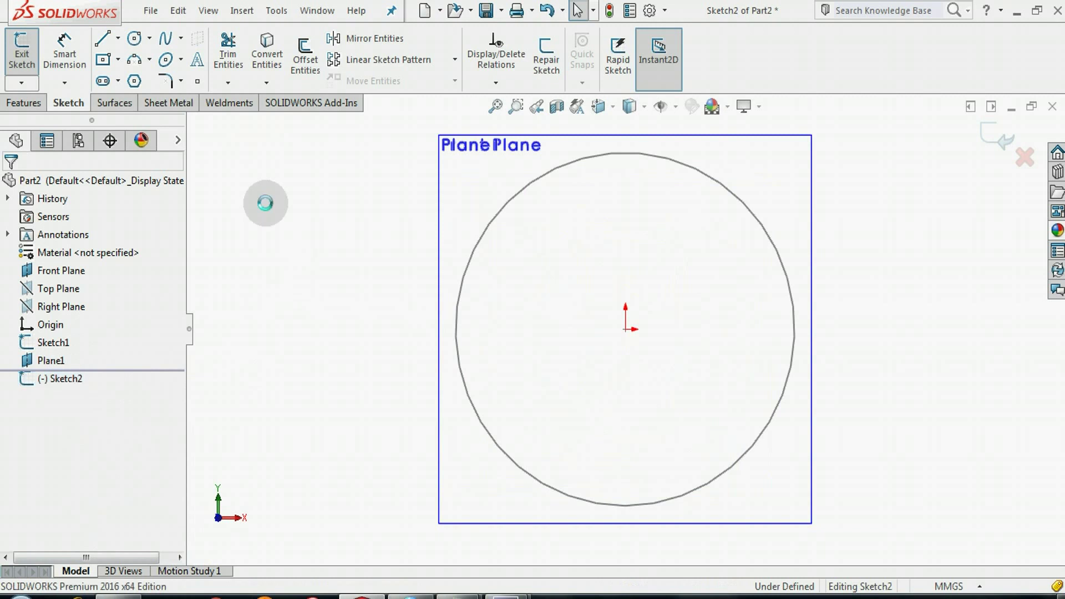
pyautogui.click(133, 39)
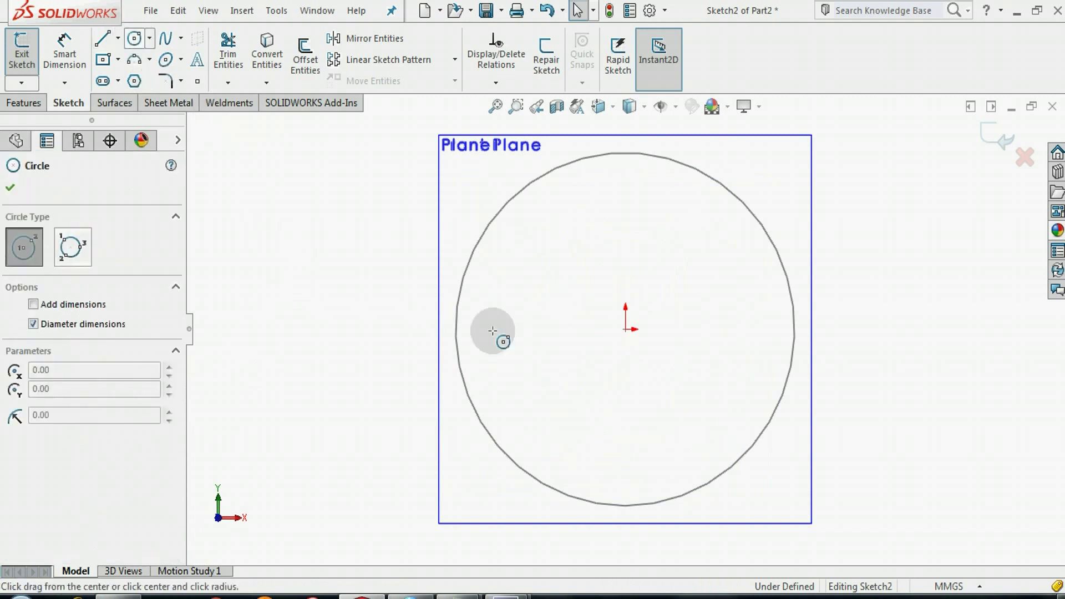
pyautogui.click(625, 329)
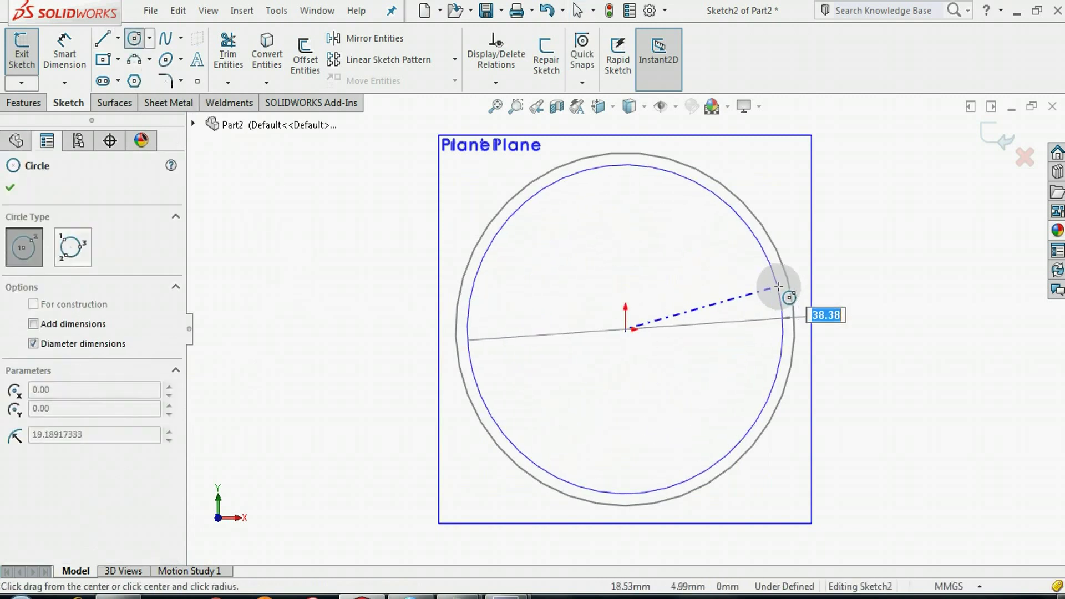
pyautogui.write('42')
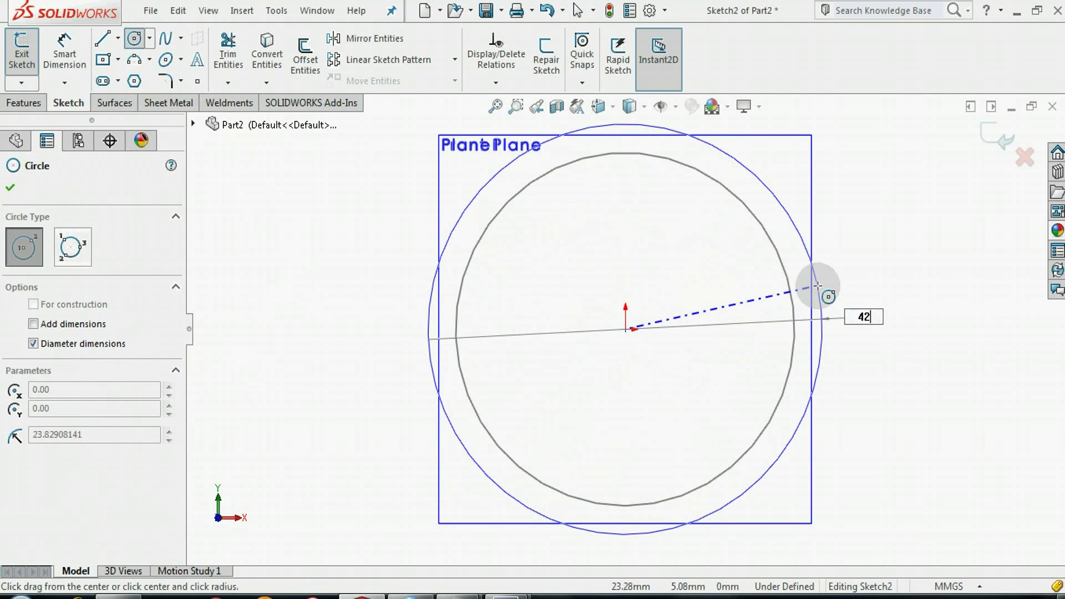
pyautogui.press('Return')
# Close the Circle tool and zoom and orbit to view both circles in 3D.
pyautogui.click(818, 286)
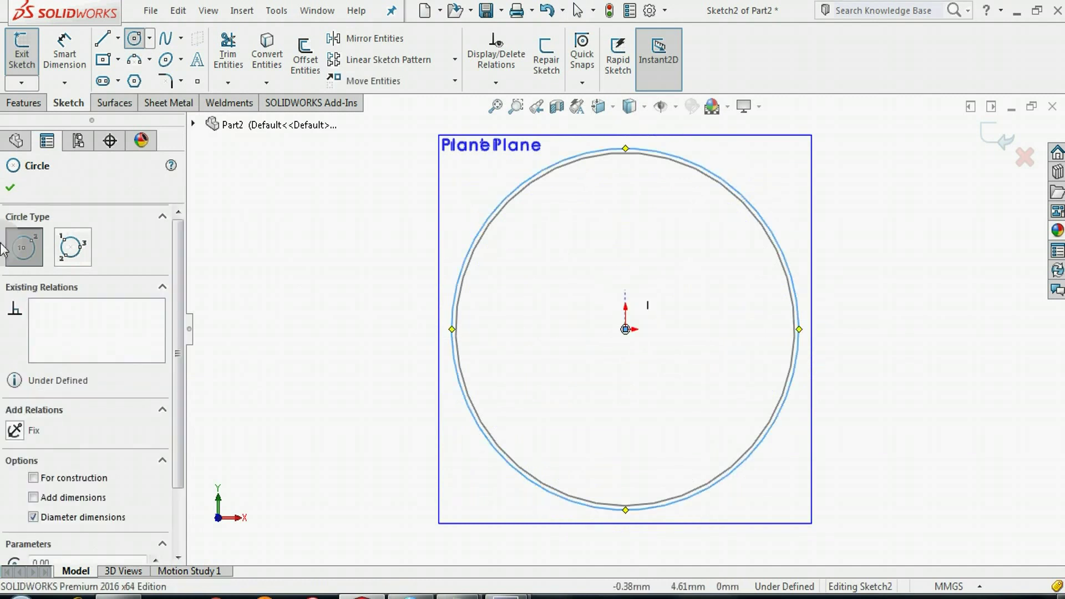
pyautogui.click(12, 190)
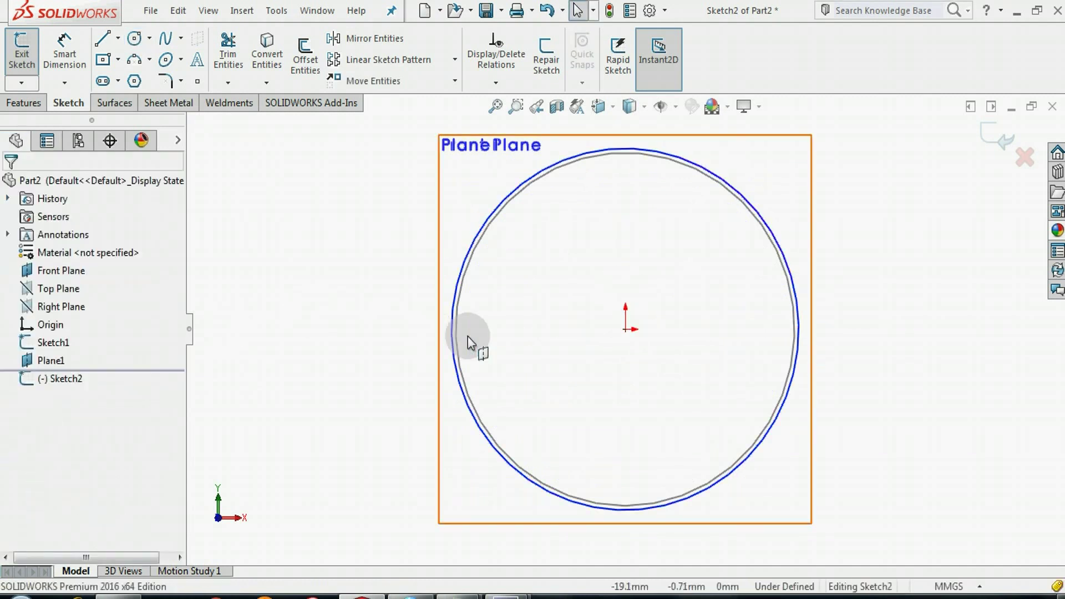
pyautogui.scroll(-3, 468, 336)
pyautogui.scroll(1, 468, 337)
pyautogui.scroll(3, 632, 344)
pyautogui.moveTo(632, 344); pyautogui.dragTo(591, 353, button='middle')
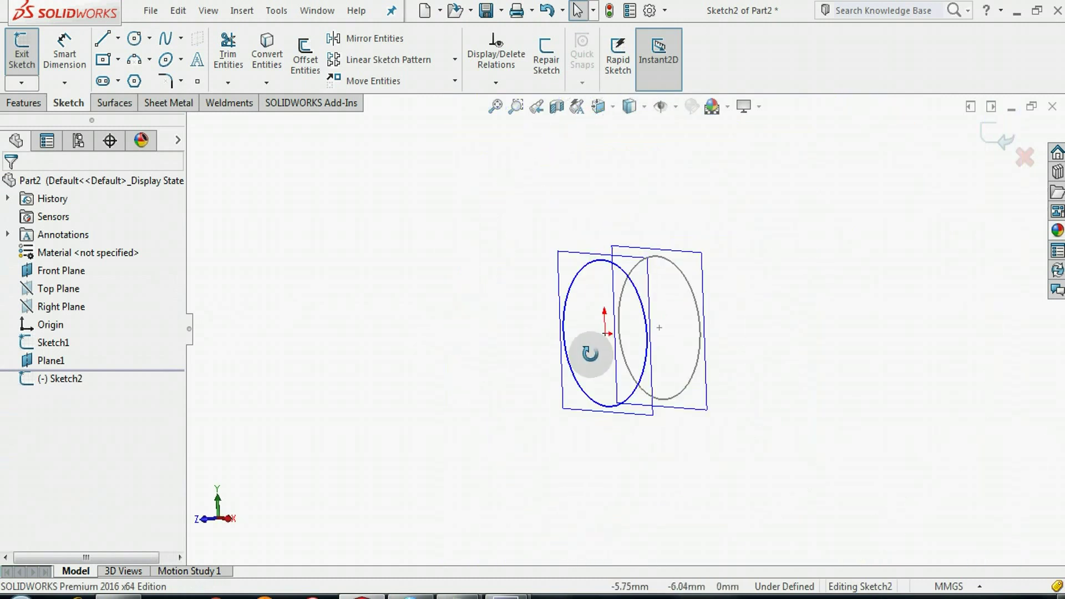
# Exit the Plane1 sketch and add Plane2 offset 12 mm from Plane1.
pyautogui.click(994, 131)
pyautogui.click(645, 84)
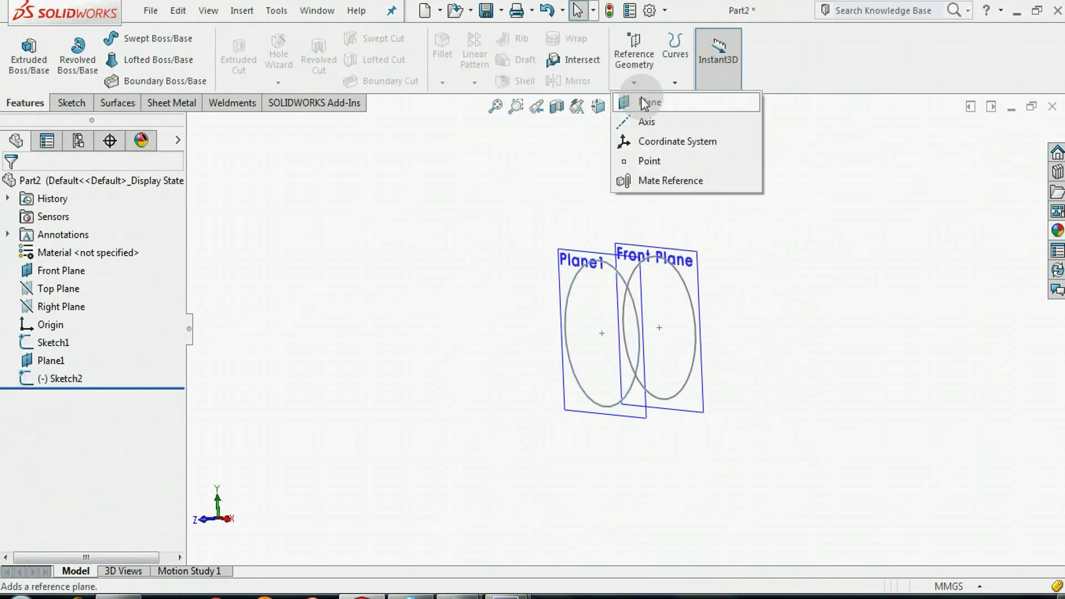
pyautogui.click(574, 249)
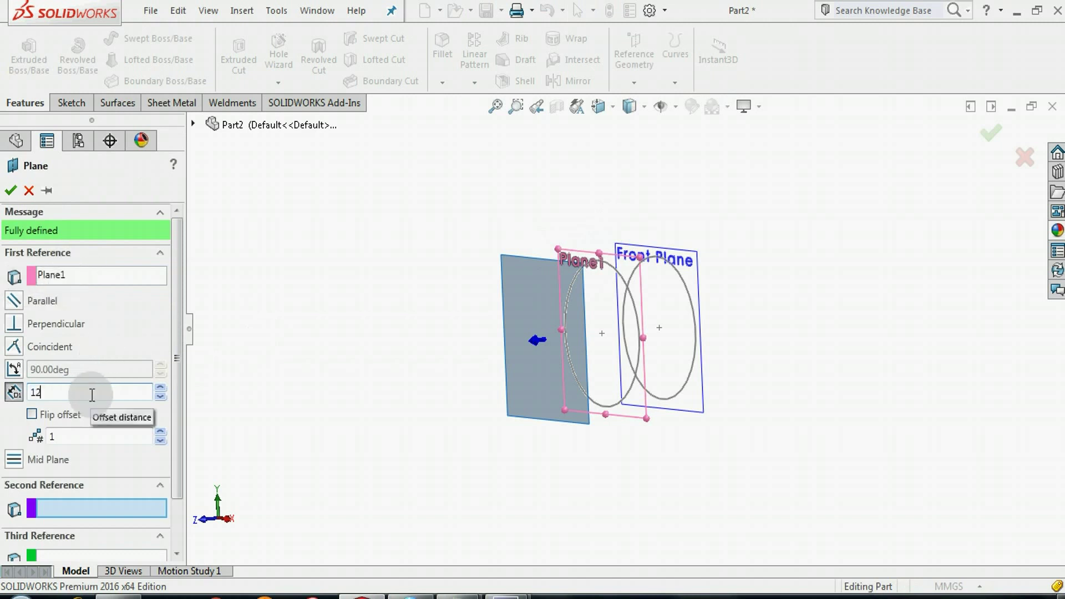
pyautogui.press('Return')
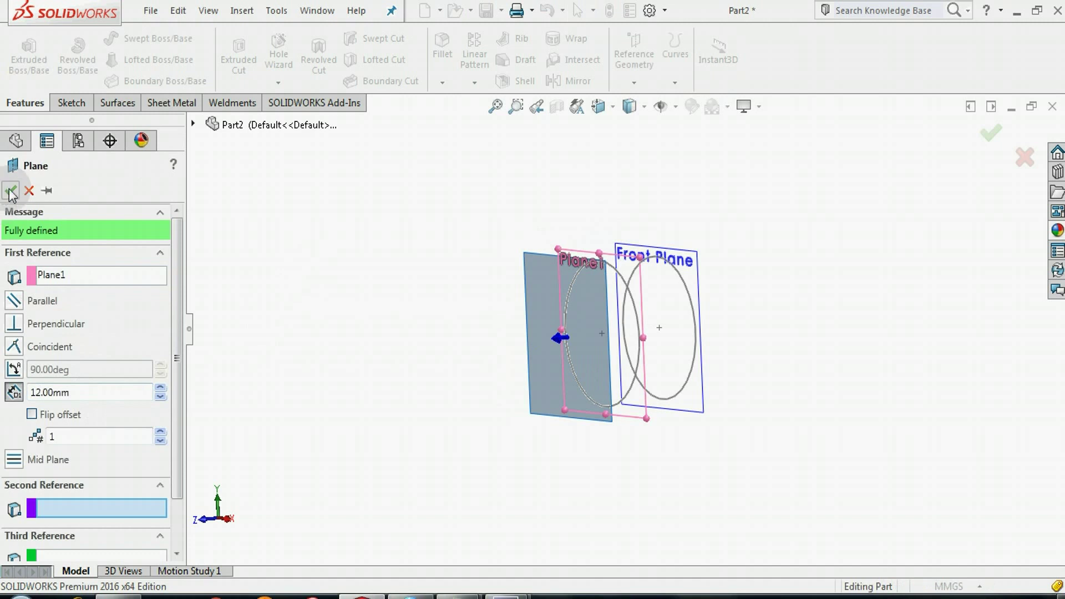
pyautogui.click(10, 192)
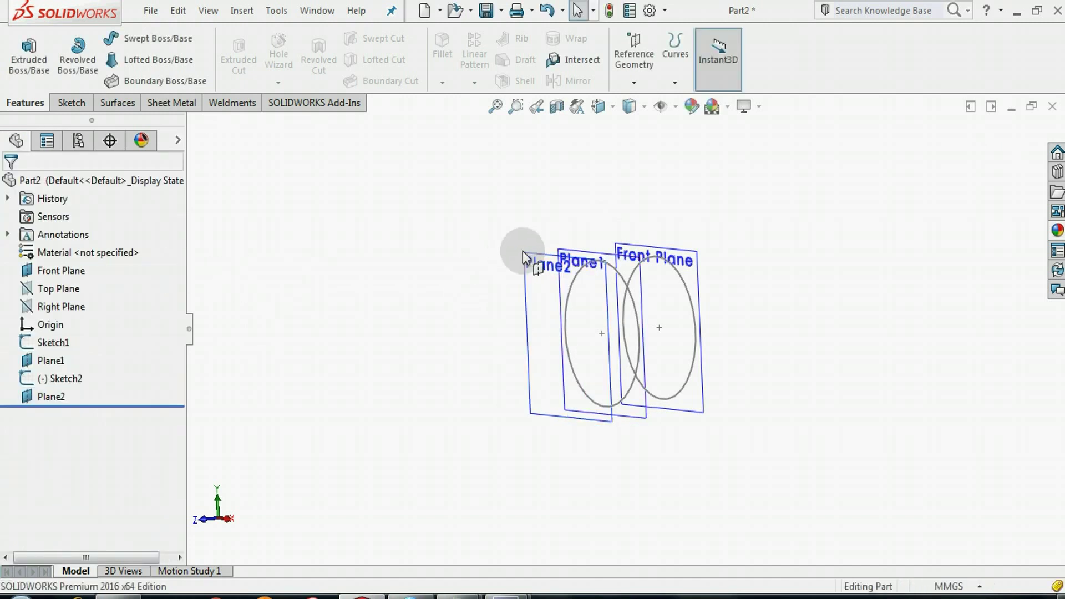
pyautogui.click(524, 257)
# Sketch an origin-centred circle on Plane2, viewed normal to the plane.
pyautogui.click(599, 208)
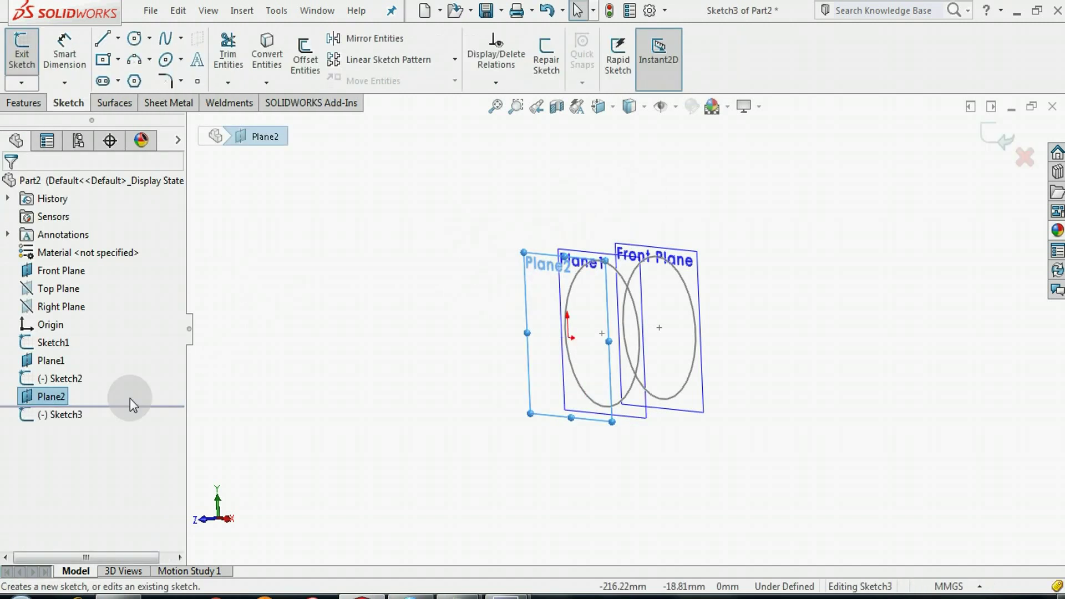
pyautogui.rightClick(52, 415)
pyautogui.click(97, 344)
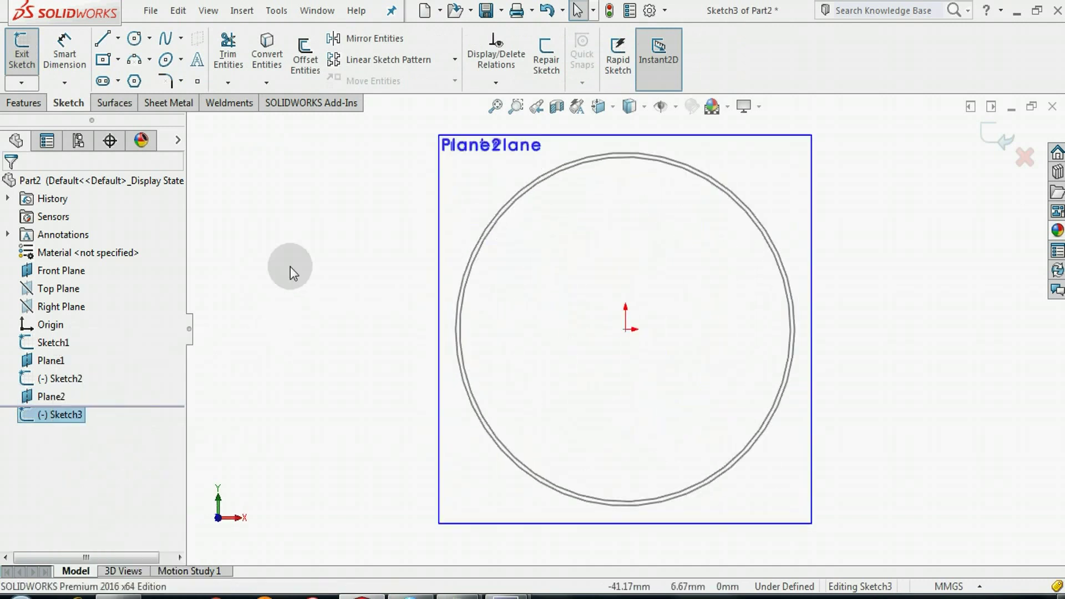
pyautogui.click(135, 38)
pyautogui.click(626, 330)
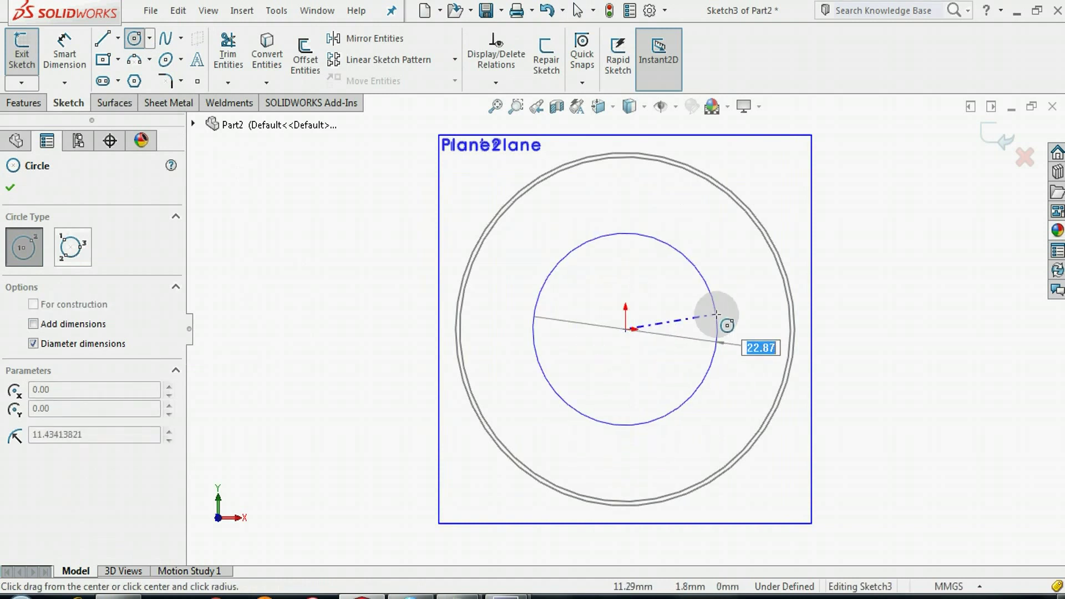
pyautogui.press('Return')
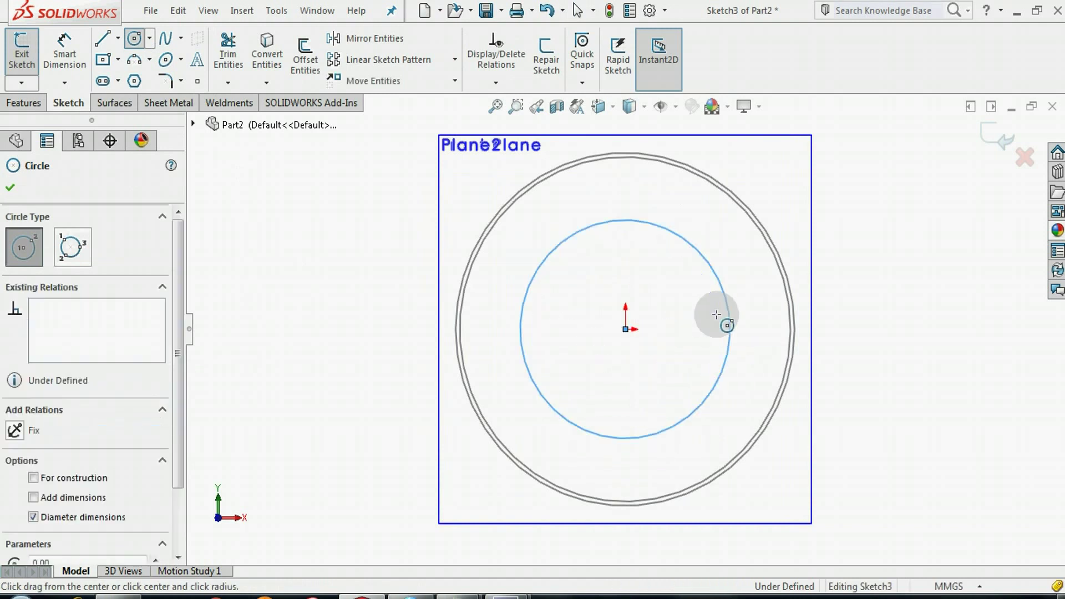
pyautogui.click(10, 188)
# Dimension the Plane2 circle to 26 mm diameter and exit the sketch.
pyautogui.click(64, 53)
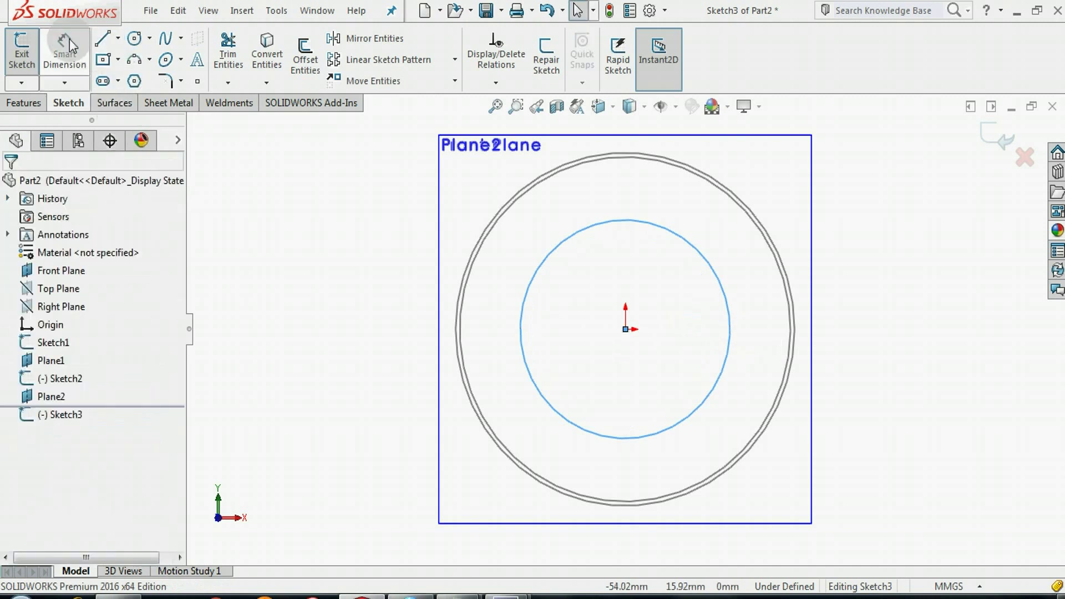
pyautogui.click(524, 301)
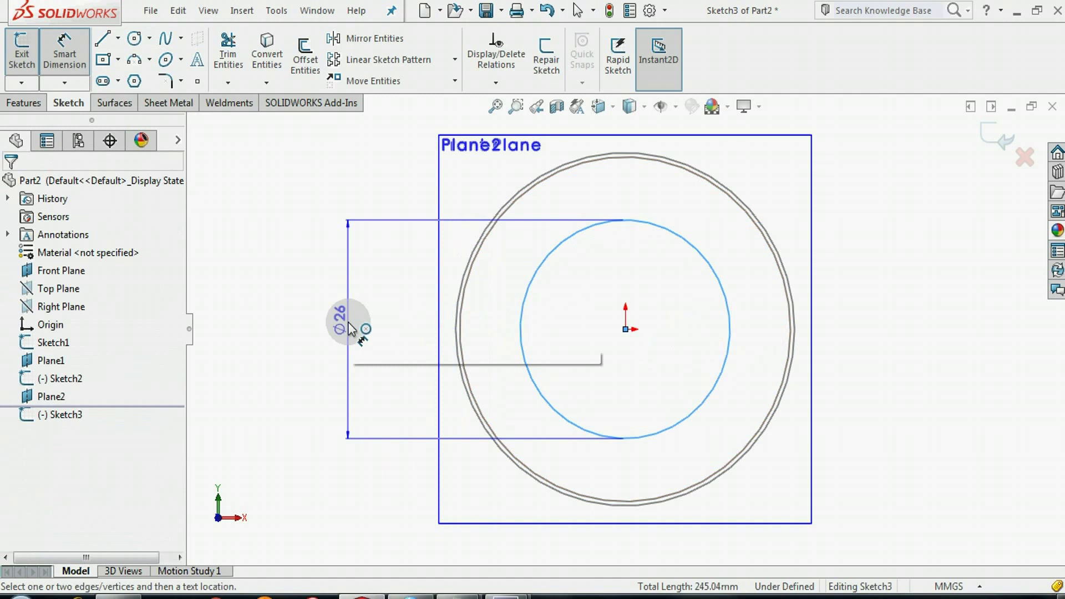
pyautogui.click(349, 328)
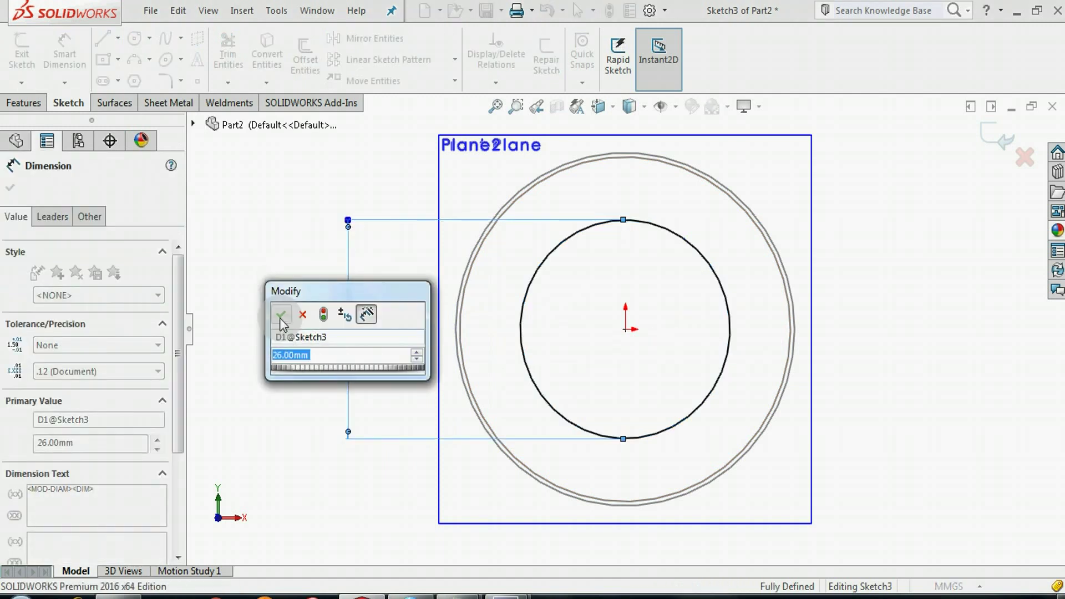
pyautogui.click(281, 316)
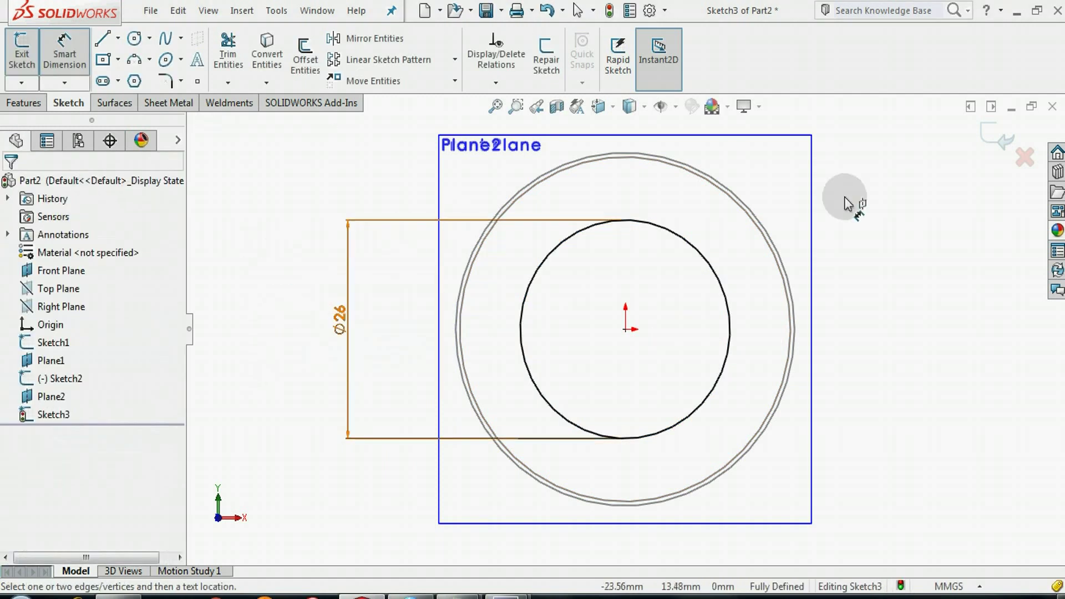
pyautogui.click(999, 139)
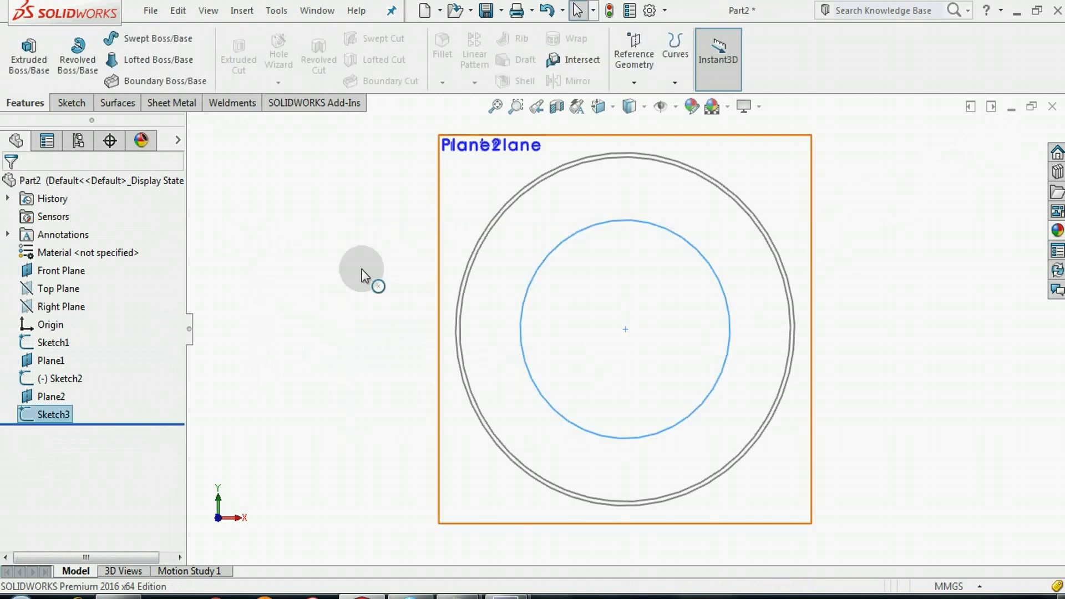
# Orbit to show all three planes and circles, and begin another reference plane.
pyautogui.click(362, 276)
pyautogui.scroll(2, 405, 283)
pyautogui.moveTo(444, 299); pyautogui.dragTo(363, 315, button='middle')
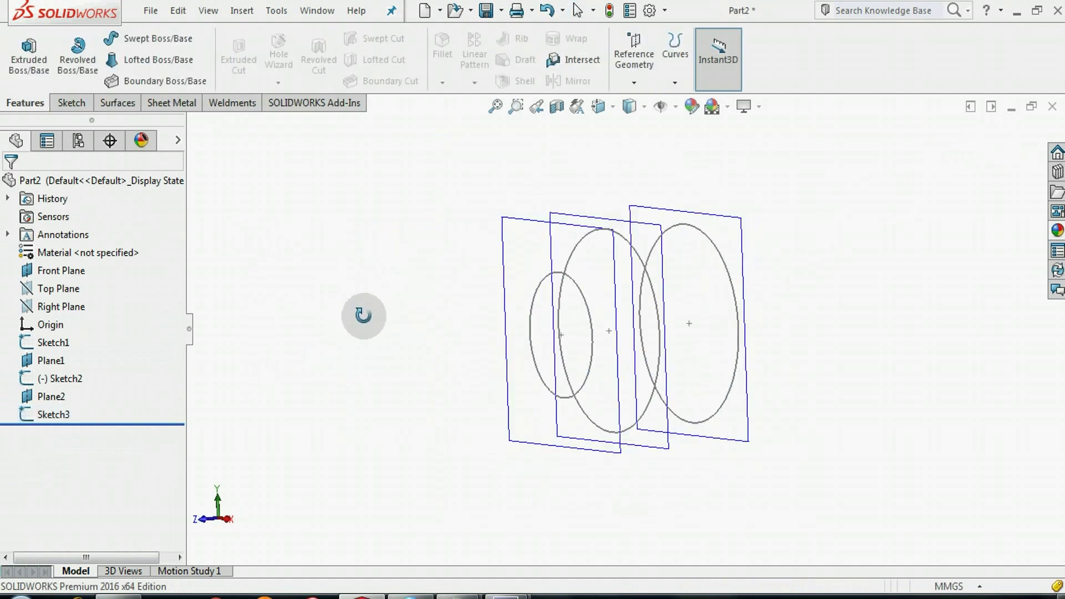
pyautogui.click(634, 56)
pyautogui.click(553, 151)
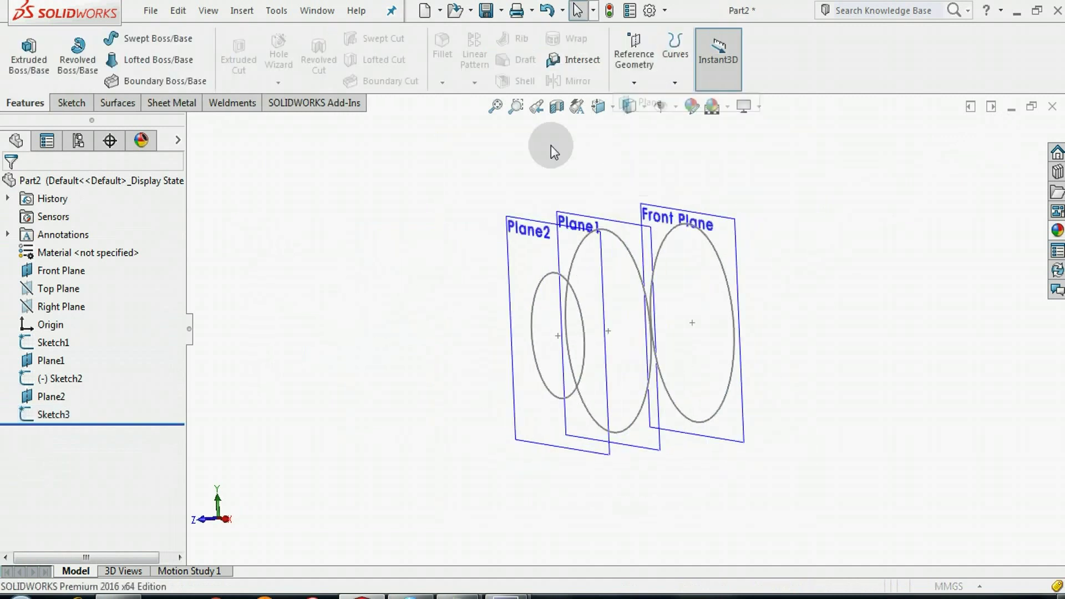
# Create Plane3 offset 13 mm from Plane2 and select it.
pyautogui.click(518, 226)
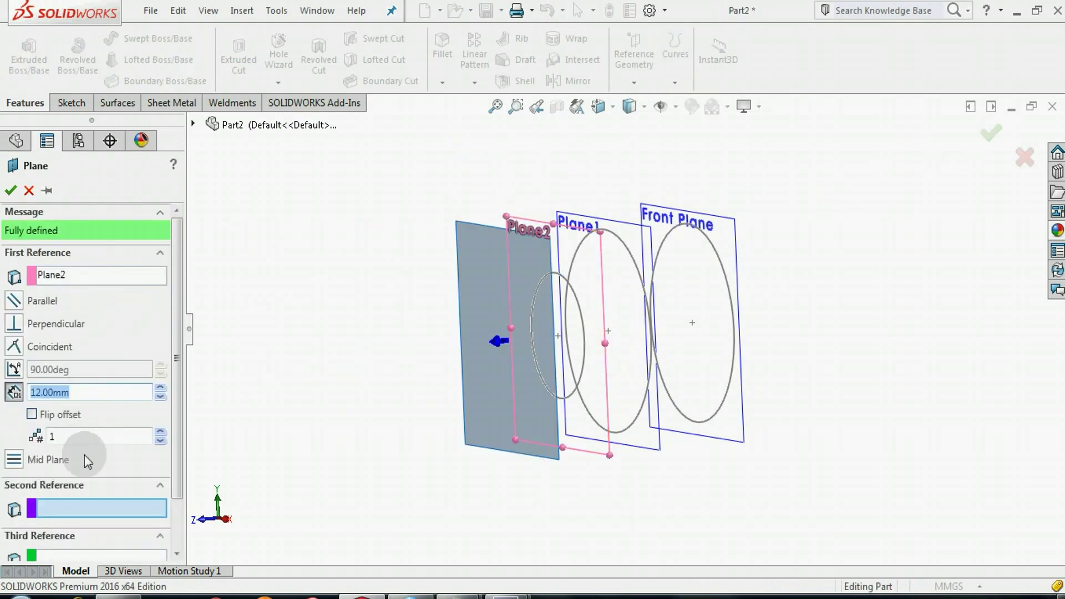
pyautogui.write('13')
pyautogui.click(7, 194)
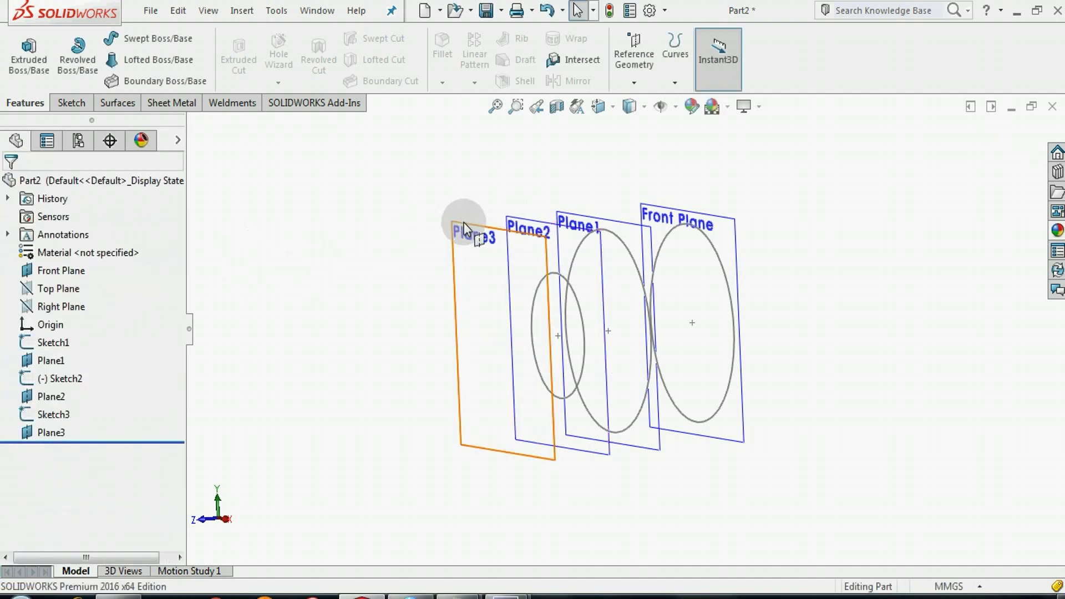
pyautogui.click(464, 229)
# Draw a 30 by 30 centre rectangle at the origin in a Plane3 sketch.
pyautogui.click(524, 178)
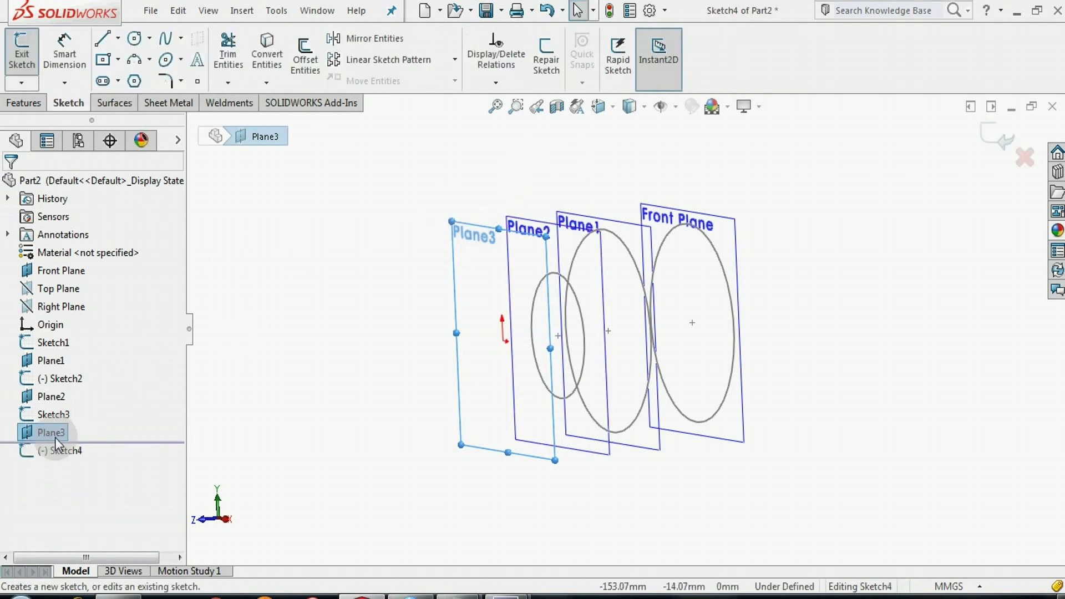
pyautogui.rightClick(56, 452)
pyautogui.click(82, 347)
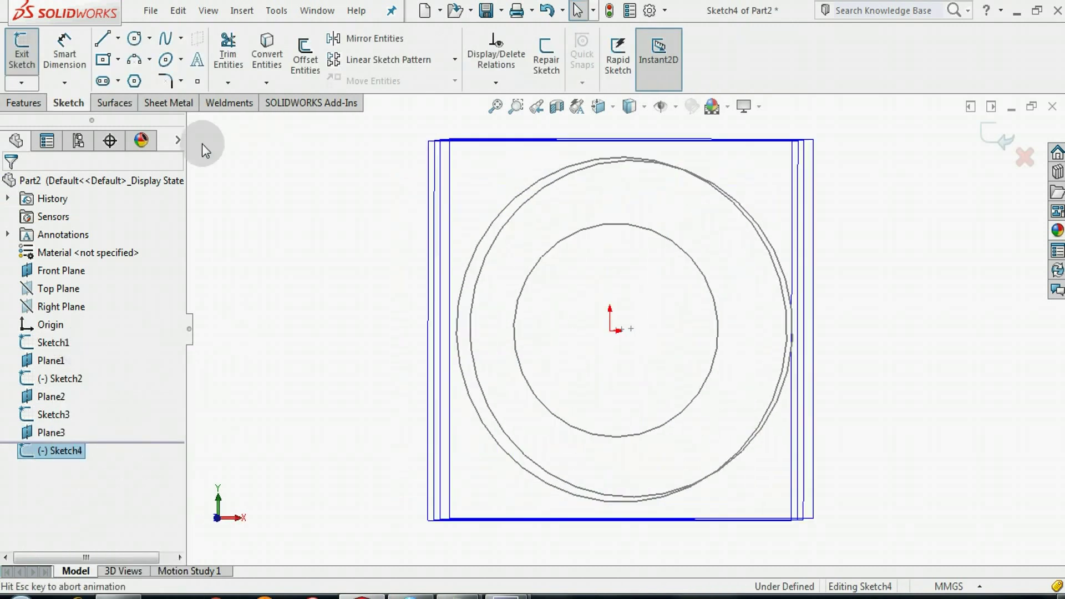
pyautogui.click(103, 61)
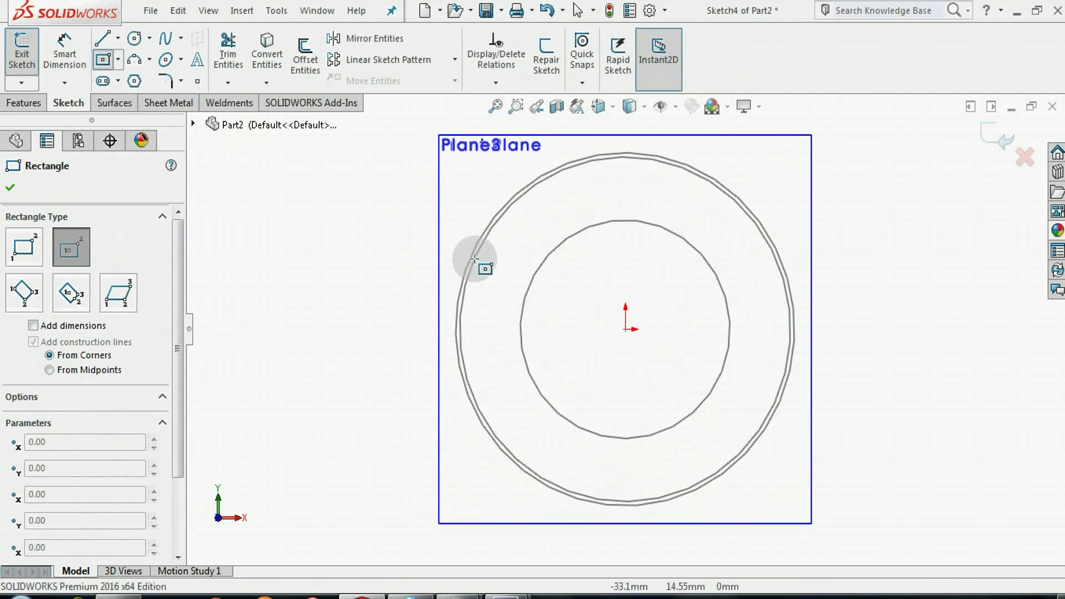
pyautogui.click(626, 329)
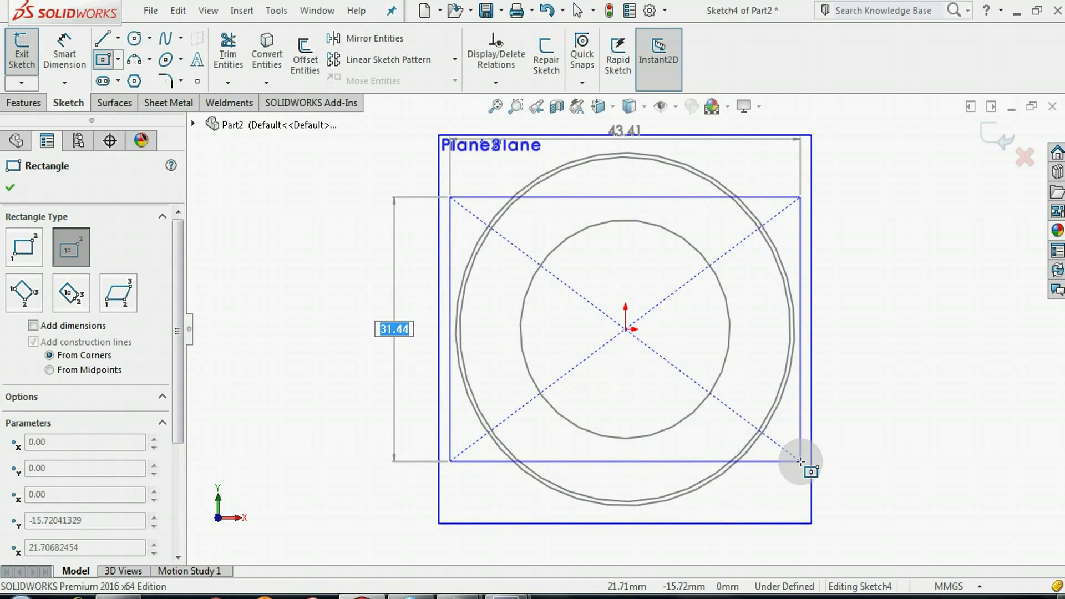
pyautogui.press('Tab')
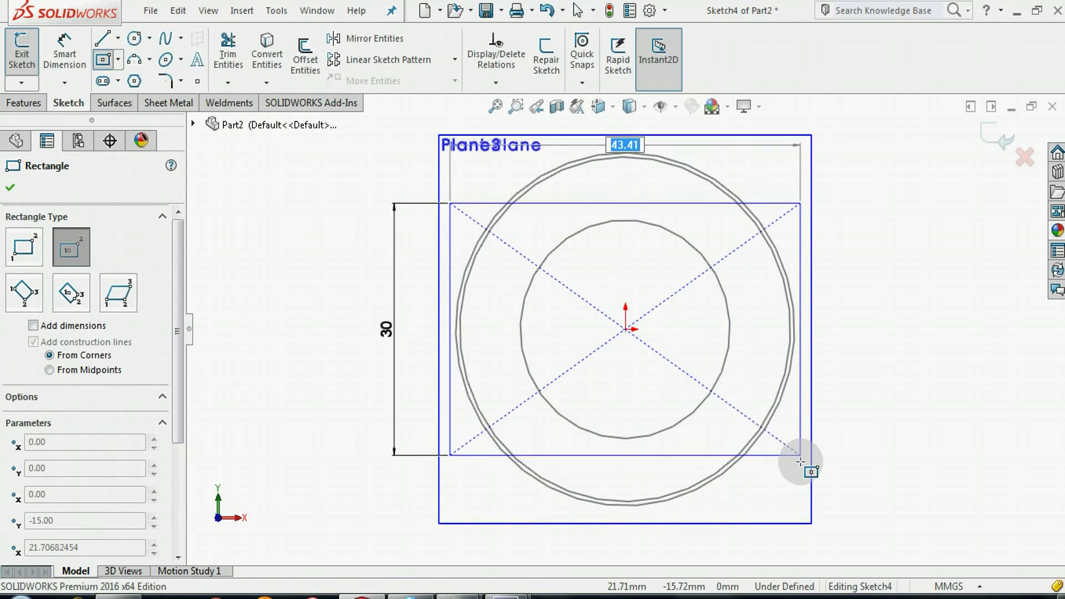
pyautogui.write('30')
pyautogui.press('Return')
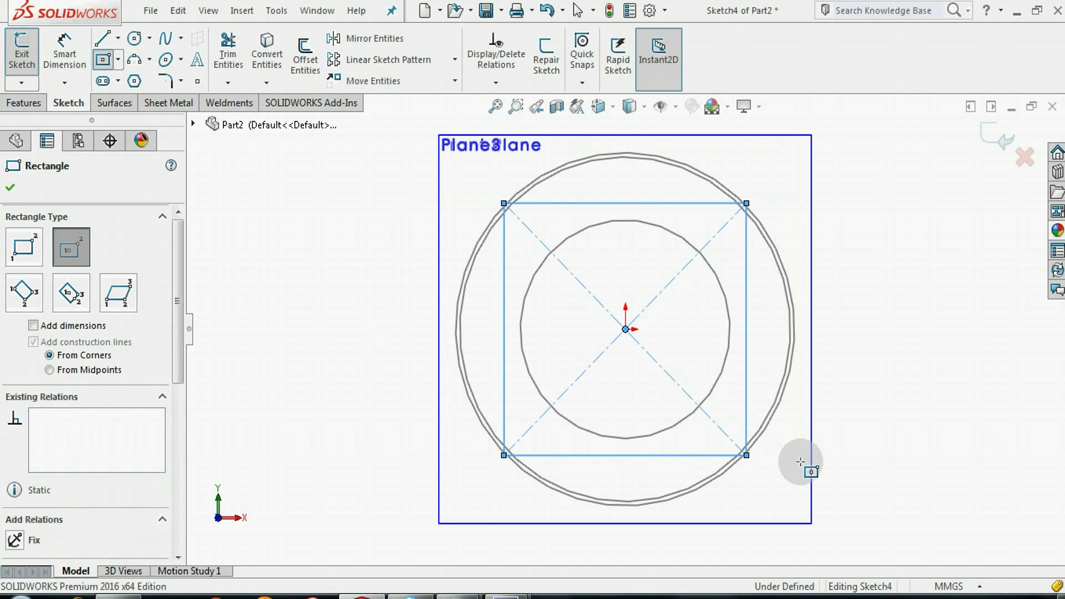
# Dimension the left edge to 30 mm, add a driven top-edge dimension, and exit the sketch.
pyautogui.click(503, 270)
pyautogui.click(347, 287)
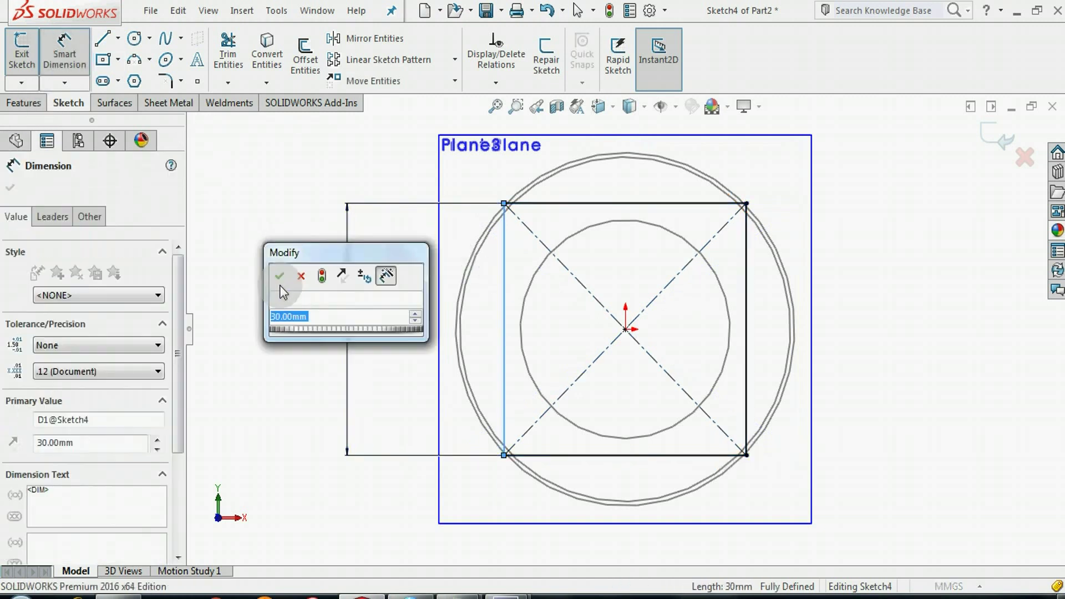
pyautogui.press('Return')
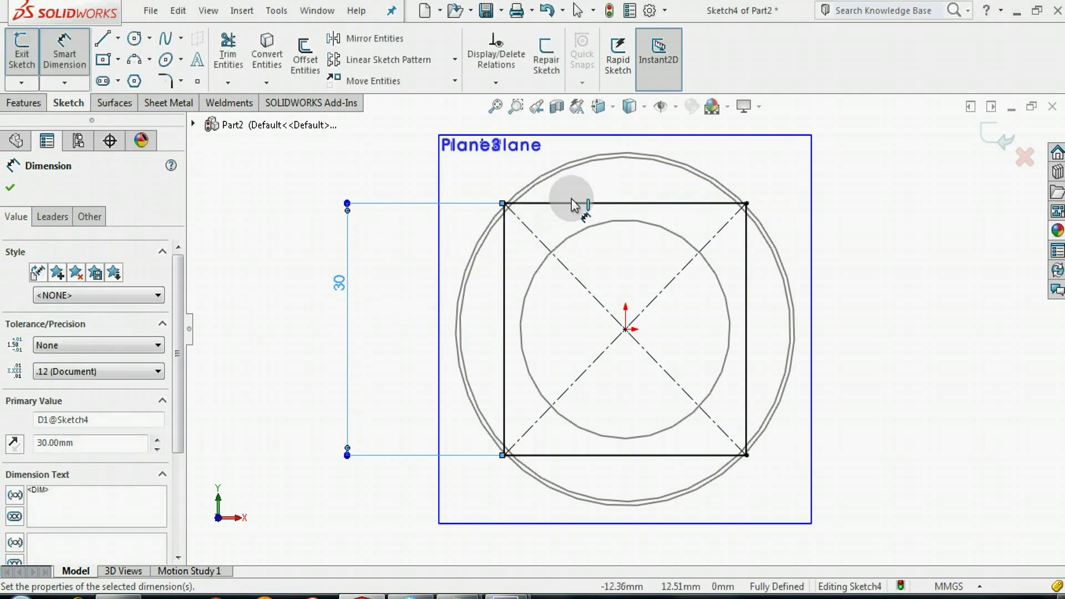
pyautogui.click(577, 203)
pyautogui.click(580, 161)
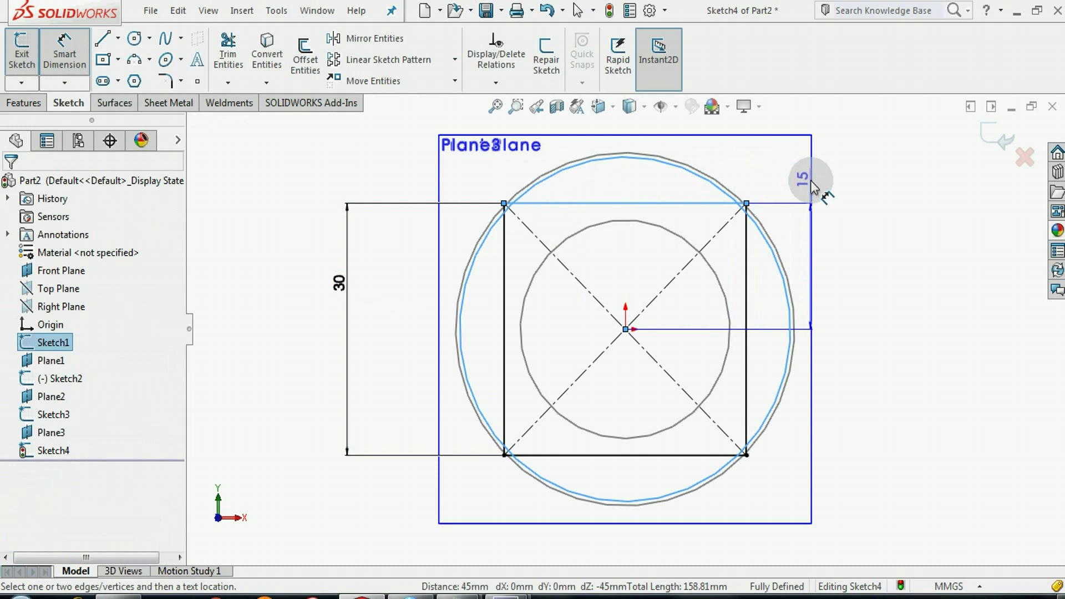
pyautogui.click(734, 205)
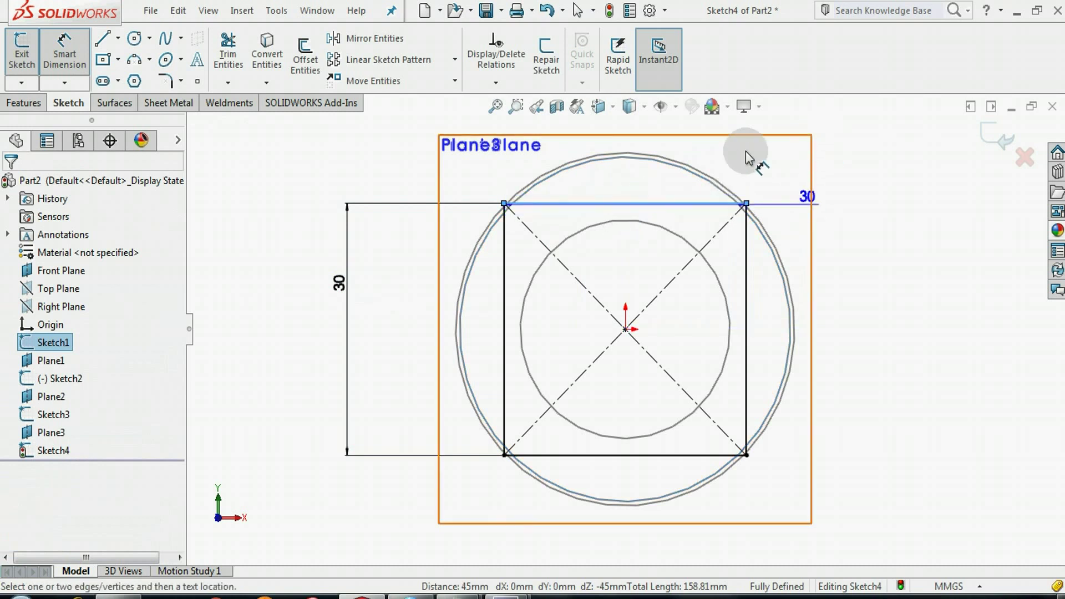
pyautogui.click(863, 168)
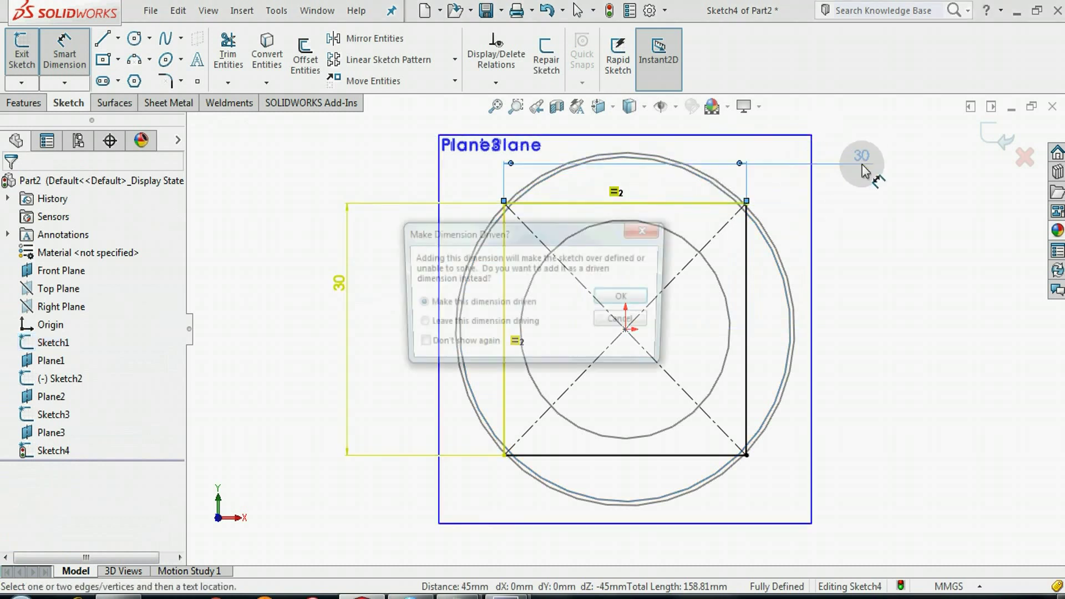
pyautogui.click(621, 296)
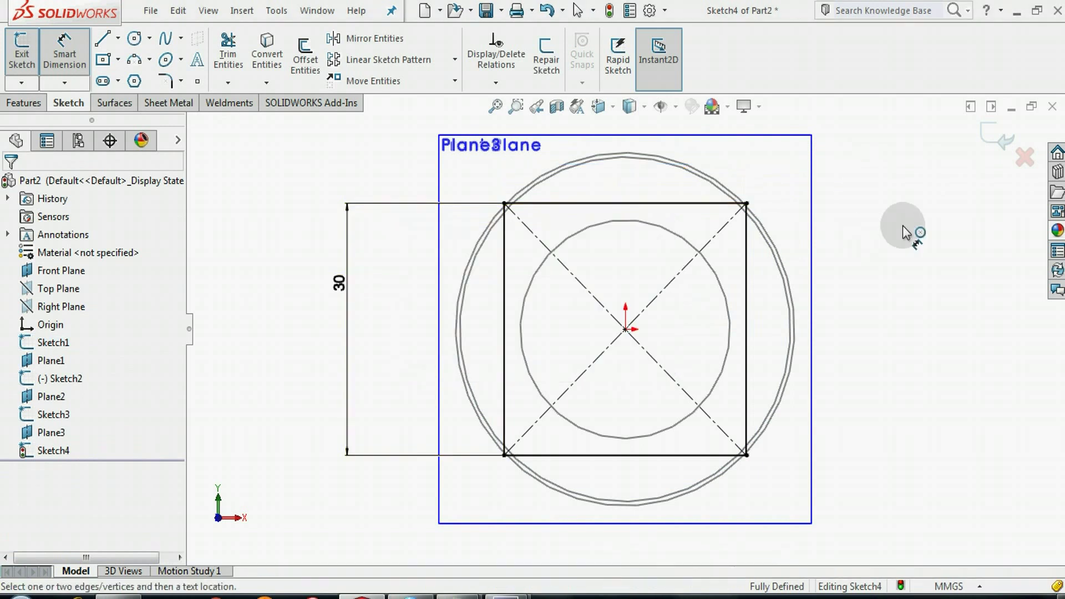
pyautogui.click(993, 136)
# Orbit to see the stacked sketches in 3D and begin a plane referenced on Plane3.
pyautogui.moveTo(770, 262)
pyautogui.mouseDown(button='middle')
pyautogui.moveTo(625, 302)
pyautogui.moveTo(494, 309)
pyautogui.mouseUp(button='middle')
pyautogui.scroll(-2, 483, 318)
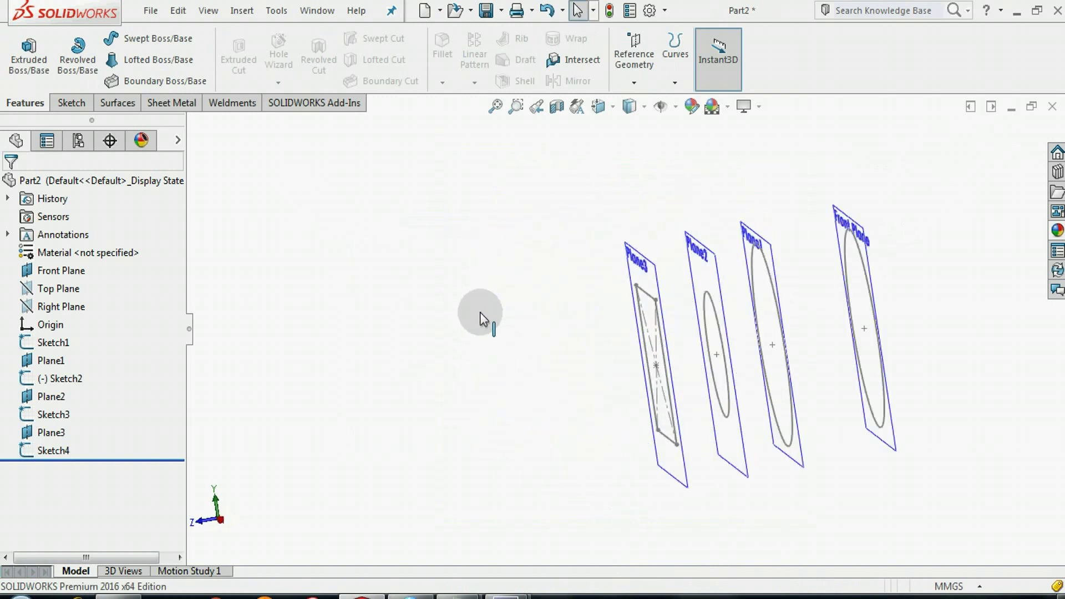
pyautogui.click(634, 56)
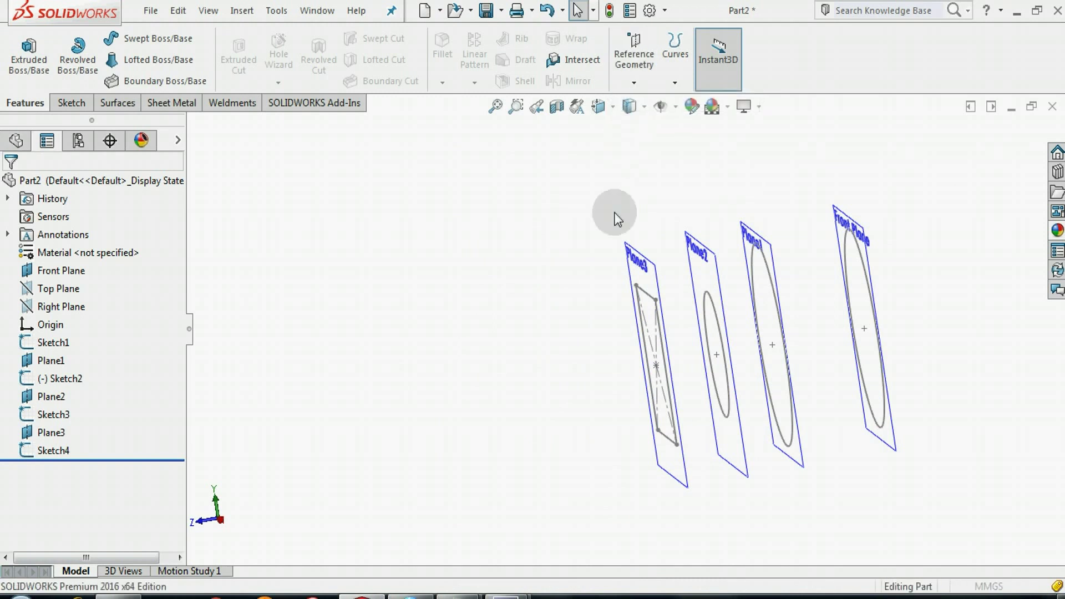
pyautogui.click(640, 252)
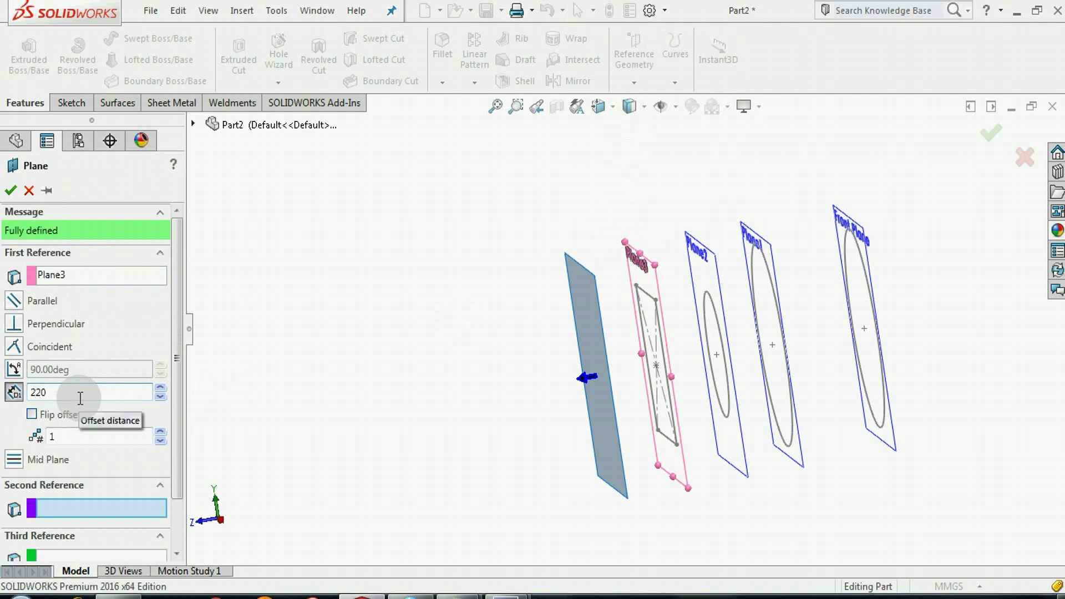
# Create Plane4 at a 220 mm offset from Plane3, zooming out to check the preview.
pyautogui.click(385, 321)
pyautogui.press('z')
pyautogui.press('z')
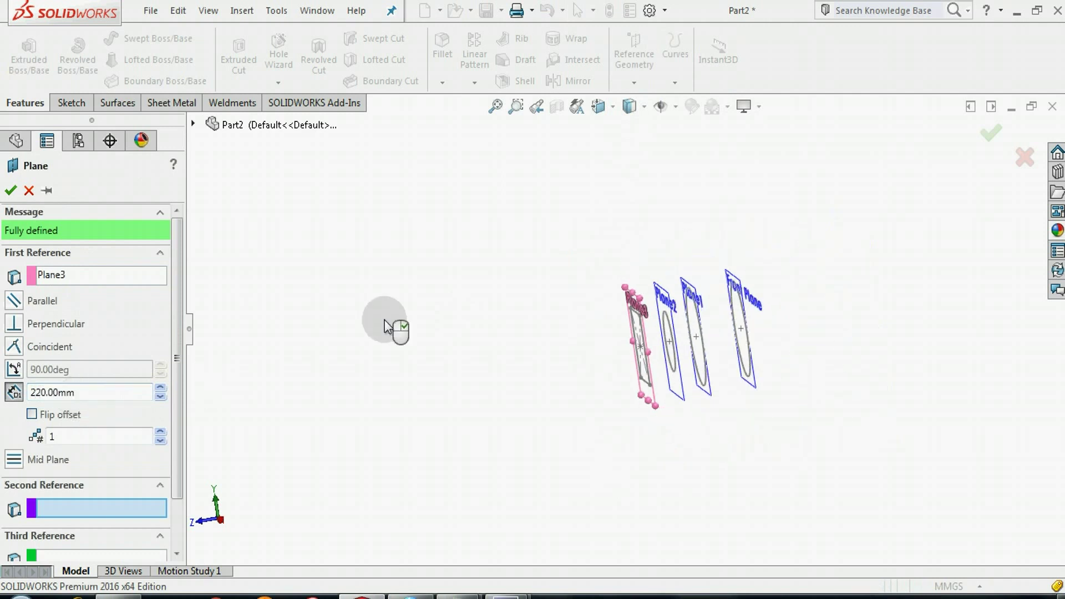
pyautogui.press('z')
pyautogui.click(11, 191)
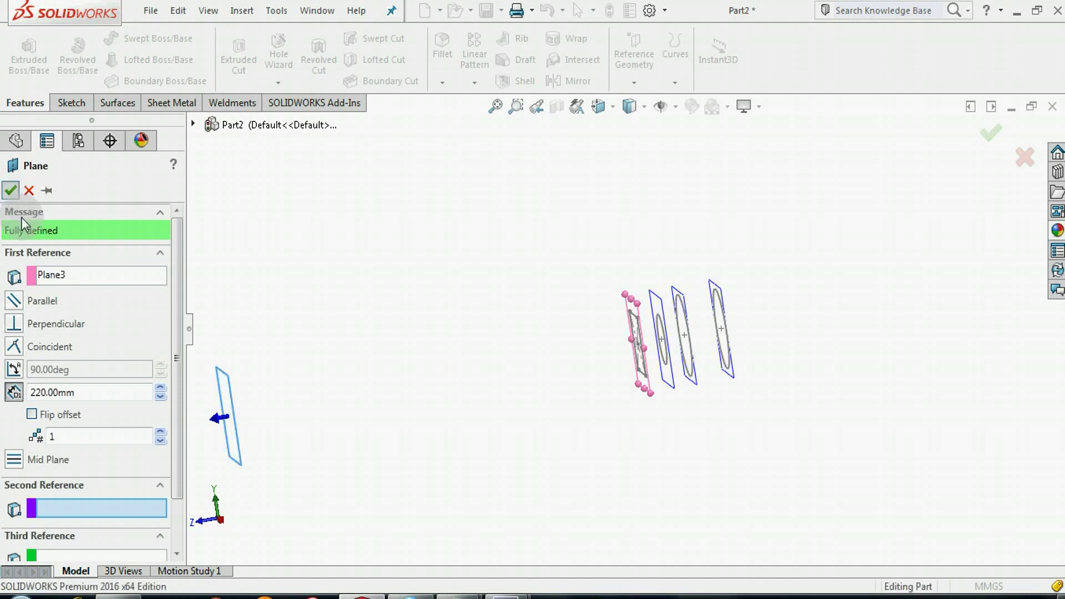
pyautogui.click(238, 397)
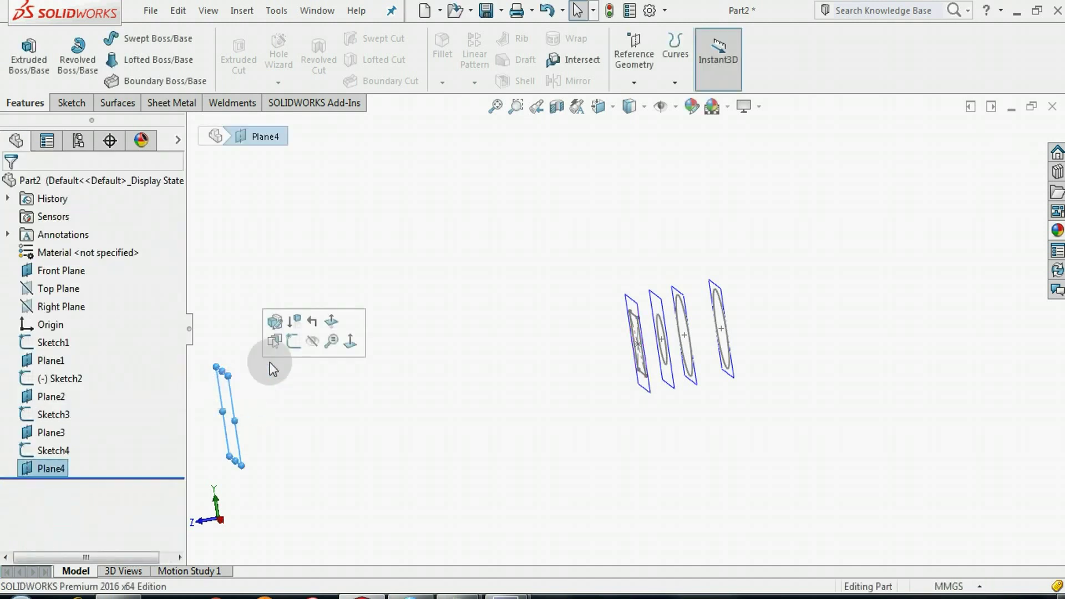
# Start a new sketch on Plane4 and turn the view Normal To it.
pyautogui.click(281, 341)
pyautogui.rightClick(76, 491)
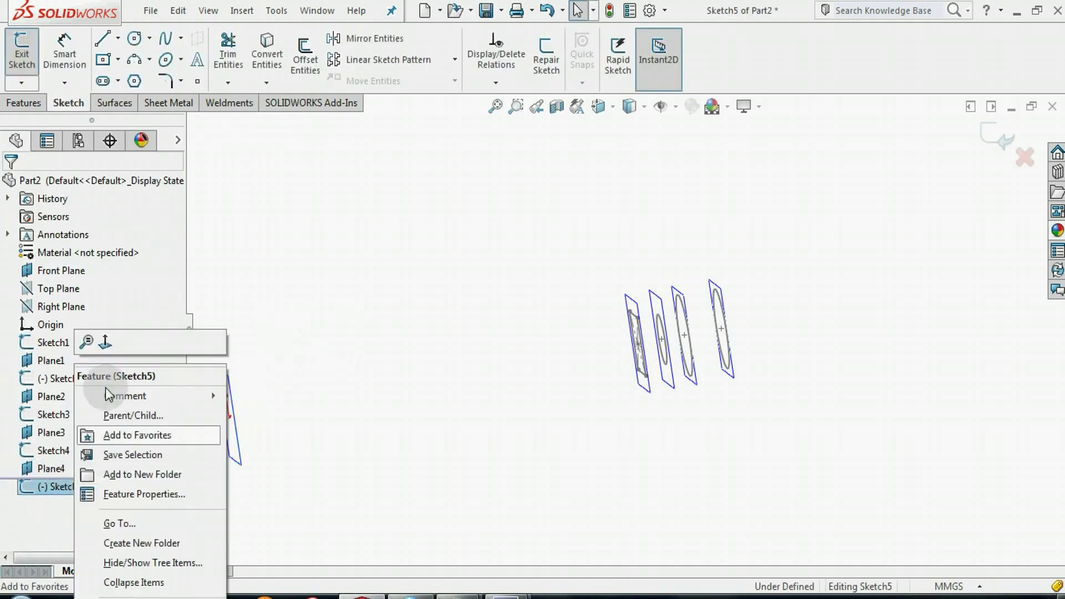
pyautogui.click(106, 345)
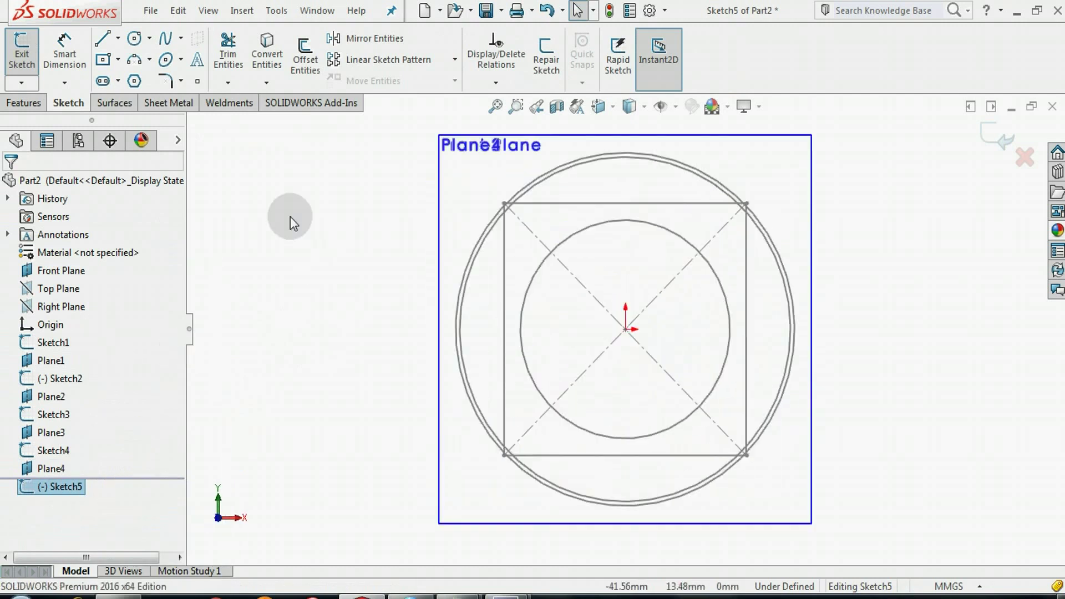
pyautogui.click(254, 185)
# Draw an origin-centred rectangle 75 mm wide and 0.25 mm tall.
pyautogui.click(103, 65)
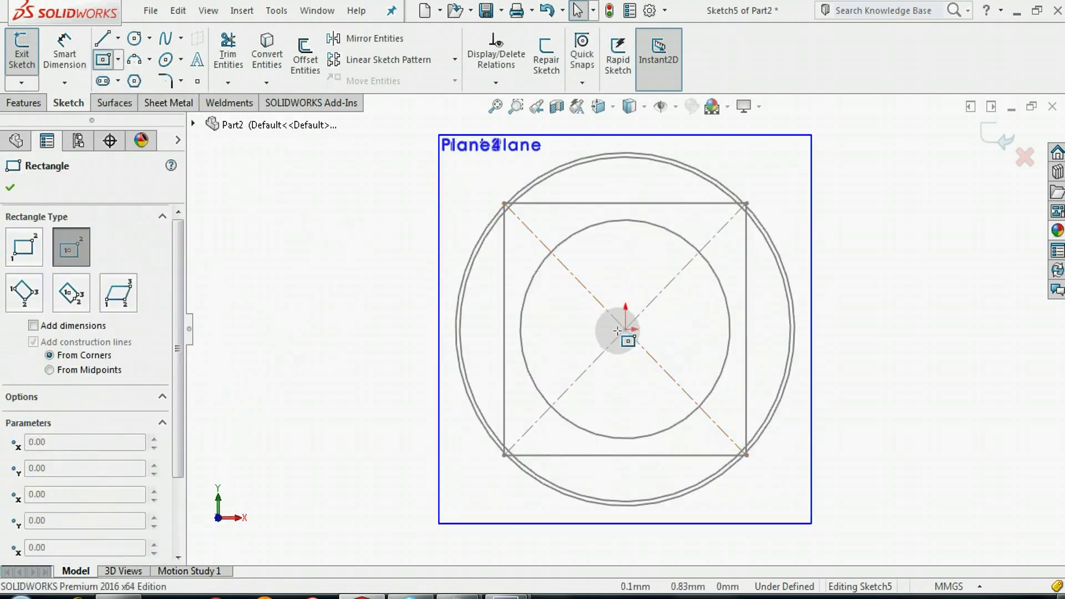
pyautogui.click(643, 333)
pyautogui.write('.25')
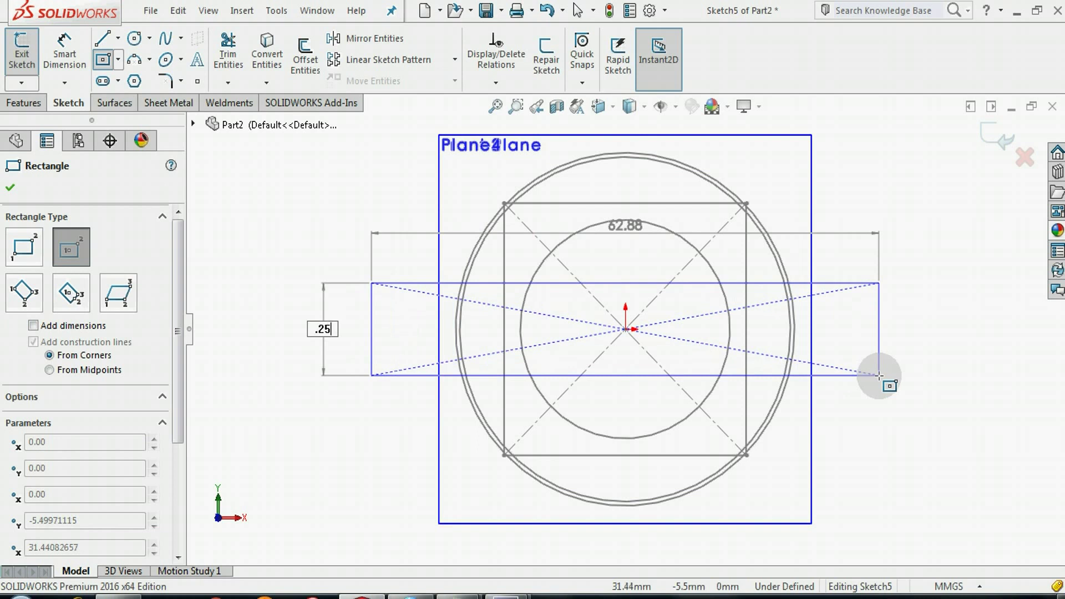
pyautogui.press('Tab')
pyautogui.write('75')
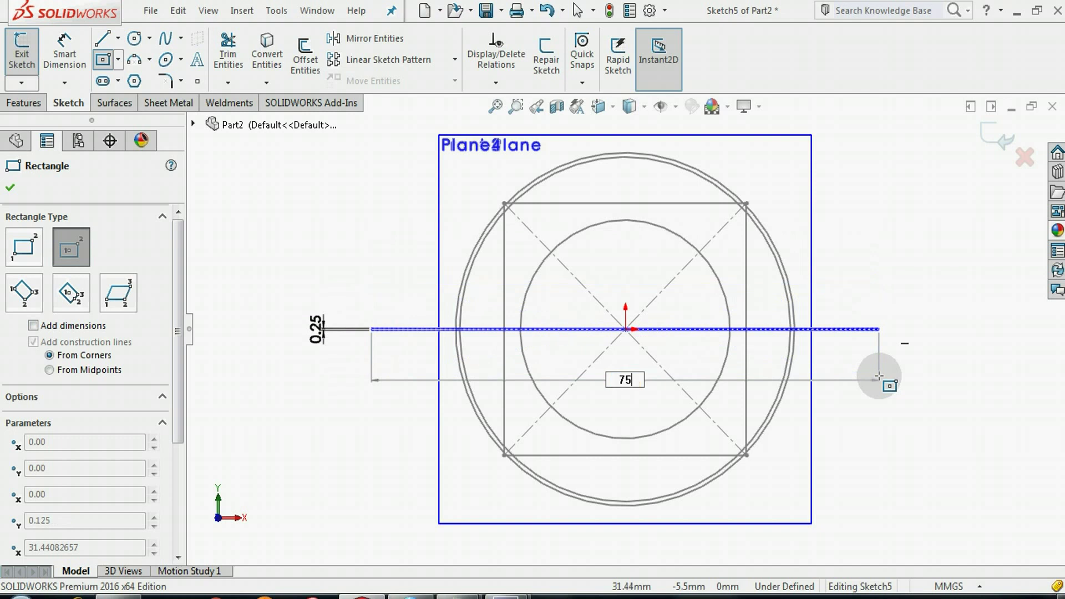
pyautogui.press('Return')
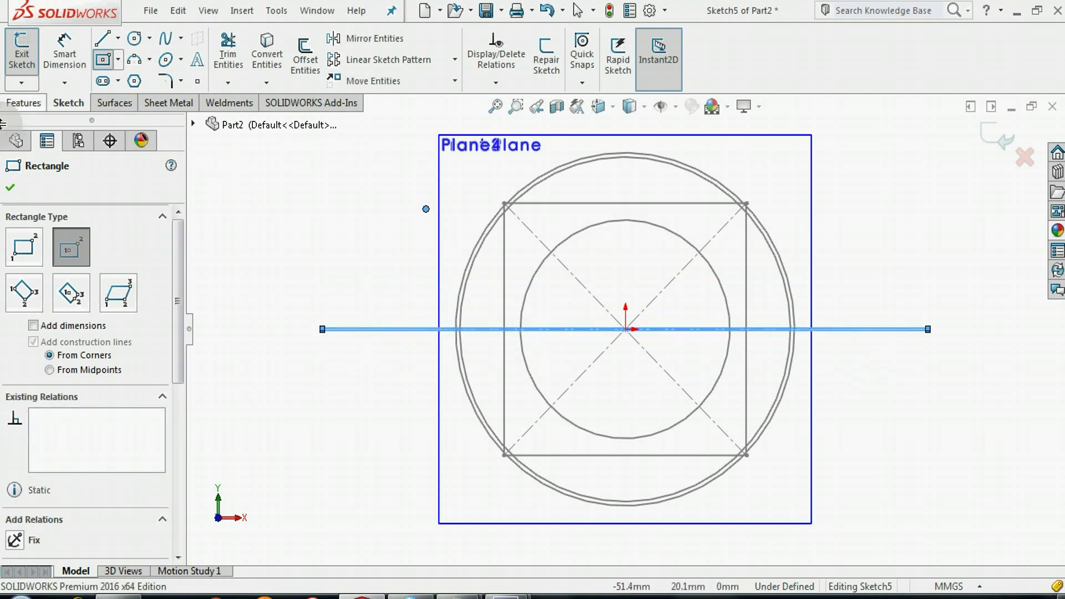
pyautogui.click(10, 187)
pyautogui.scroll(5, 563, 300)
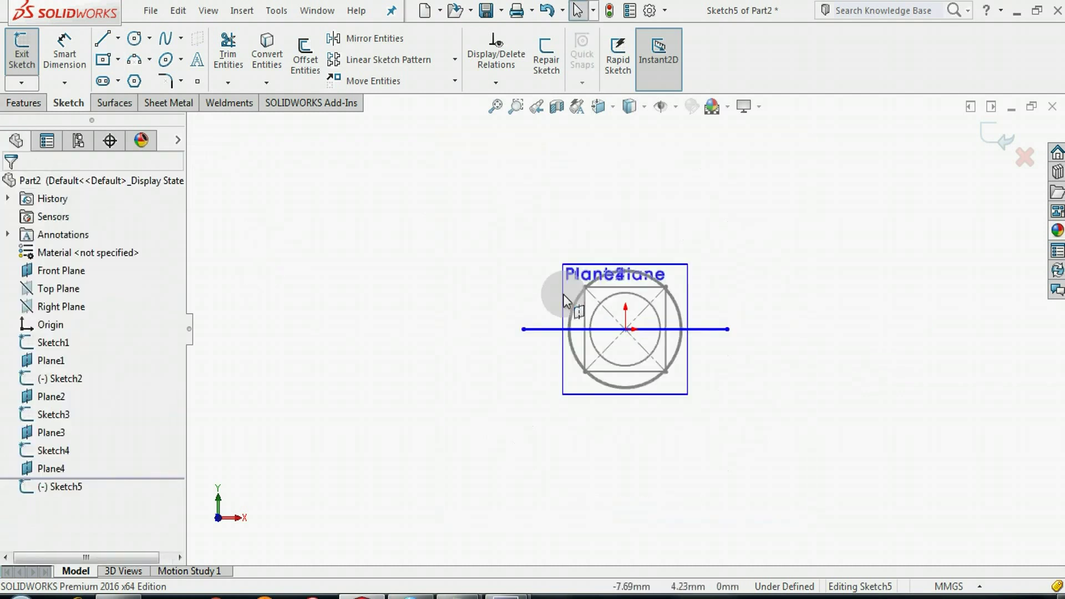
pyautogui.moveTo(578, 309); pyautogui.dragTo(504, 326, button='middle')
pyautogui.scroll(2, 505, 326)
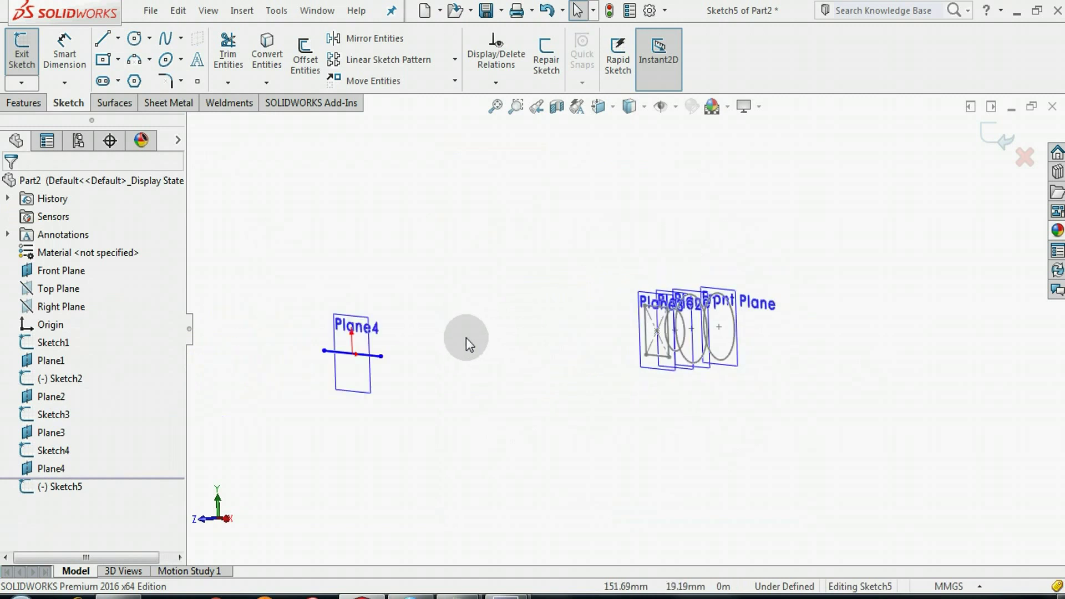
pyautogui.moveTo(466, 338); pyautogui.dragTo(440, 345, button='middle')
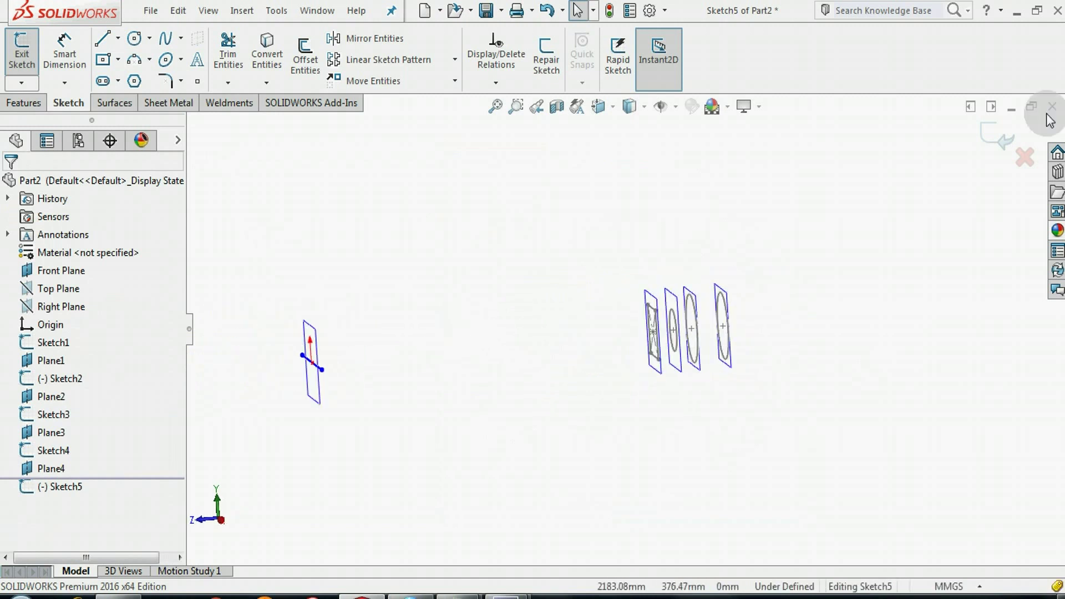
# Exit Sketch5 and clear the selection in the graphics area.
pyautogui.click(993, 137)
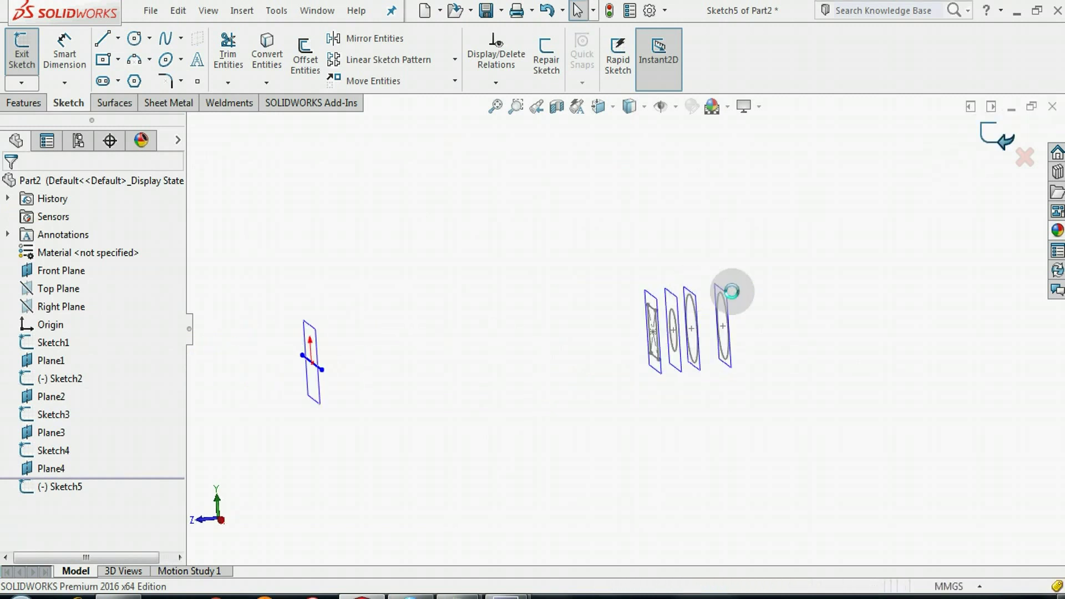
pyautogui.click(355, 333)
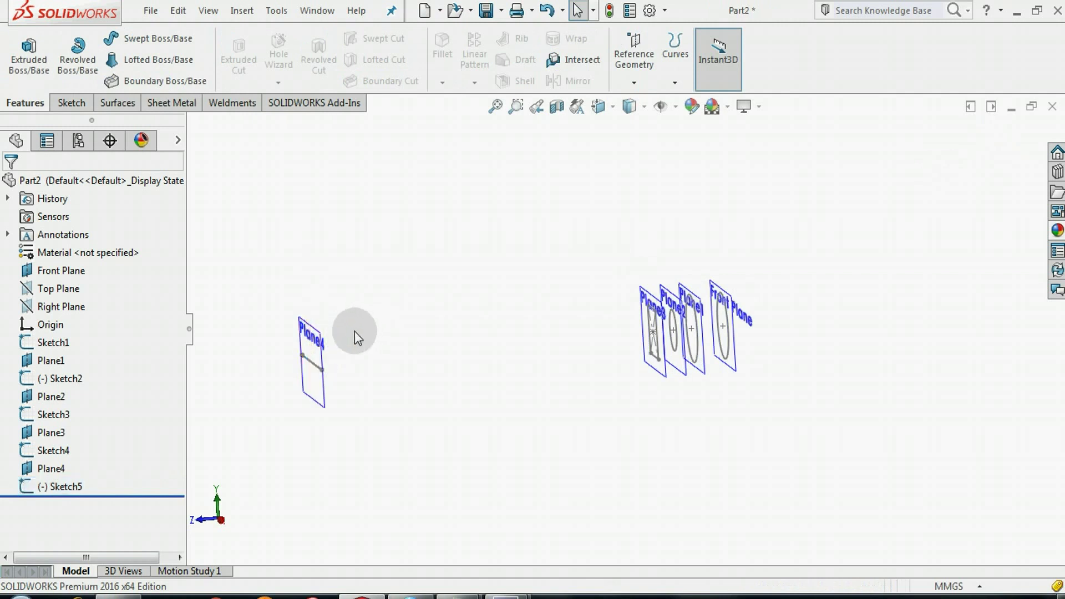
pyautogui.click(322, 351)
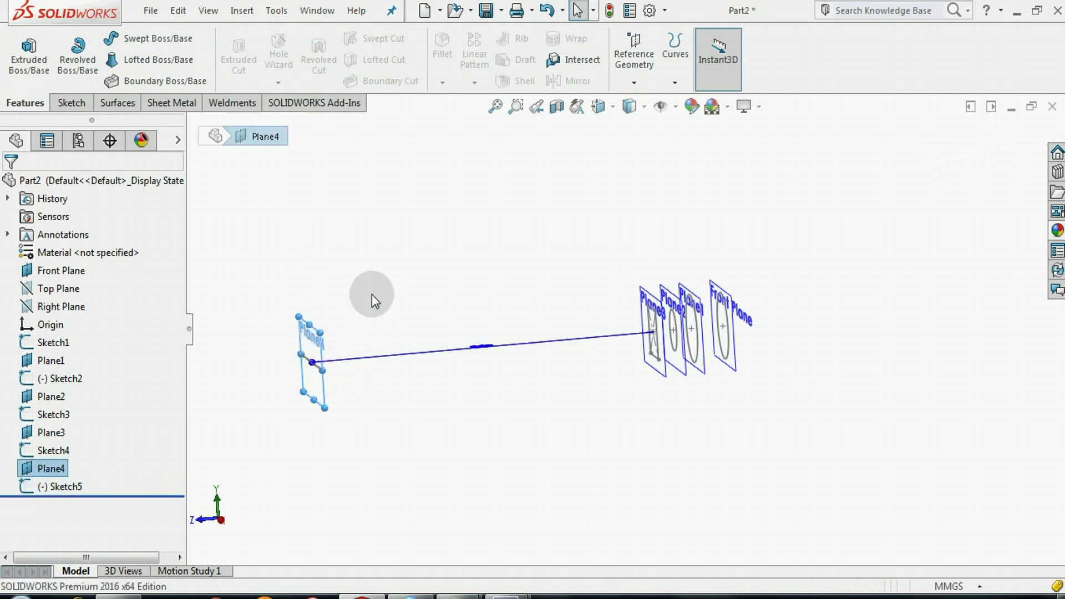
pyautogui.click(371, 294)
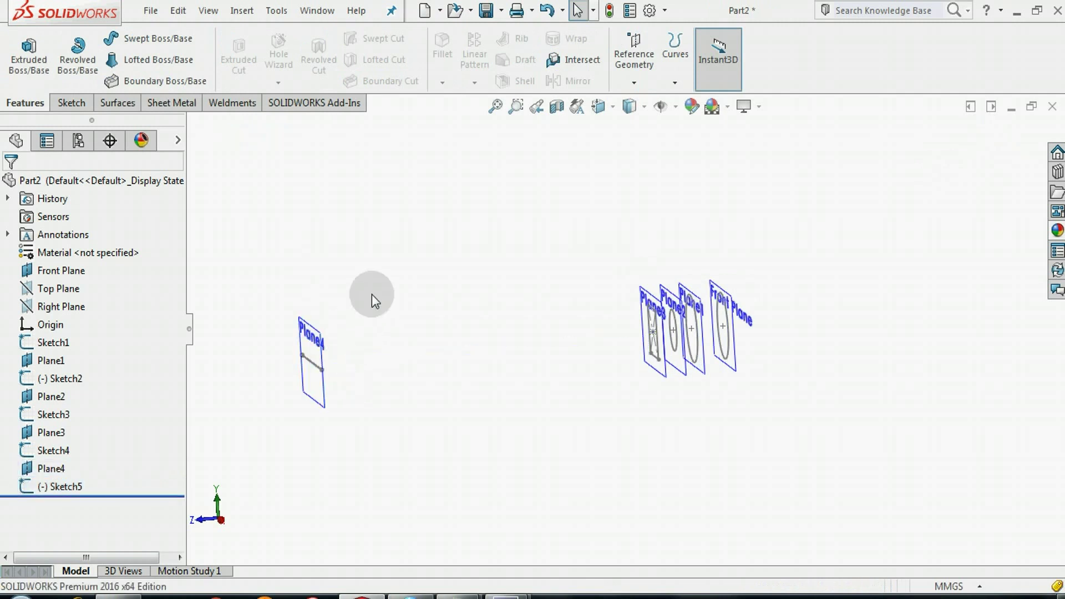
# Loft the handle through the Front Plane, Plane1 and Plane2 circles to the Plane3 square.
pyautogui.click(156, 60)
pyautogui.scroll(-3, 718, 354)
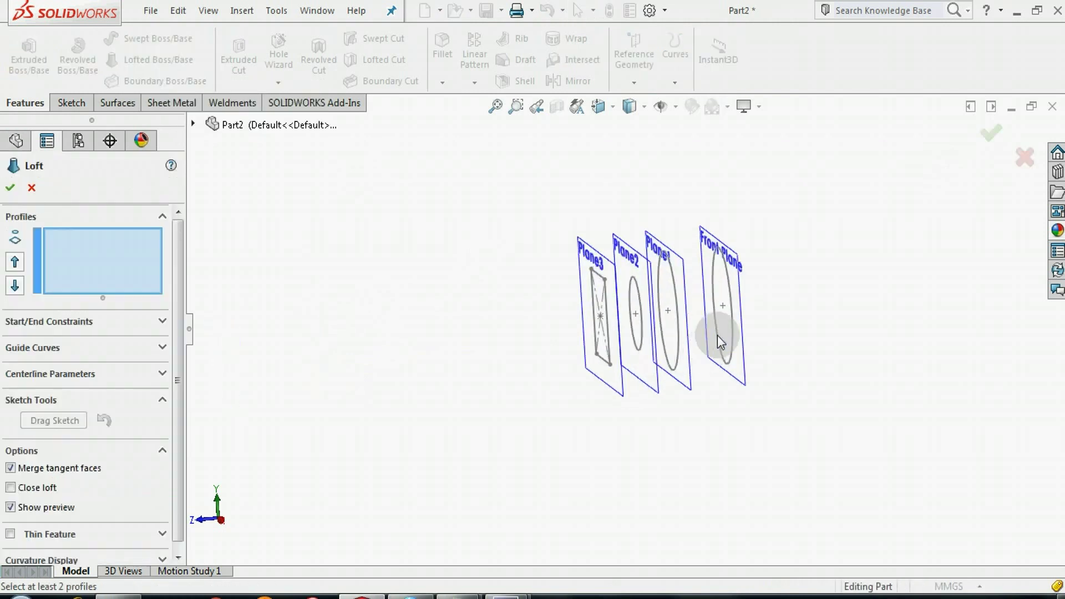
pyautogui.click(731, 298)
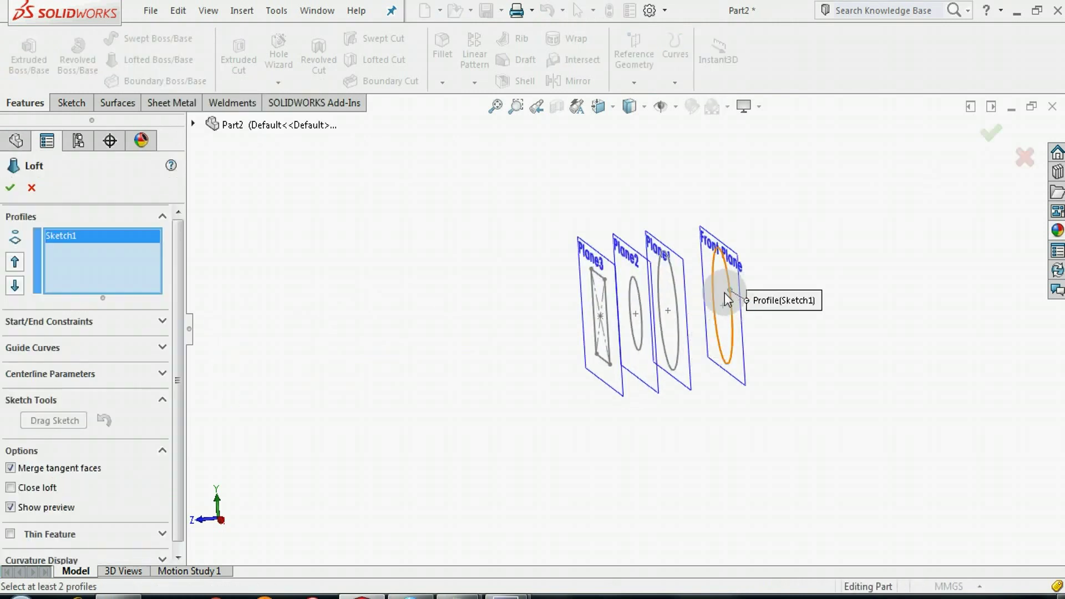
pyautogui.click(677, 300)
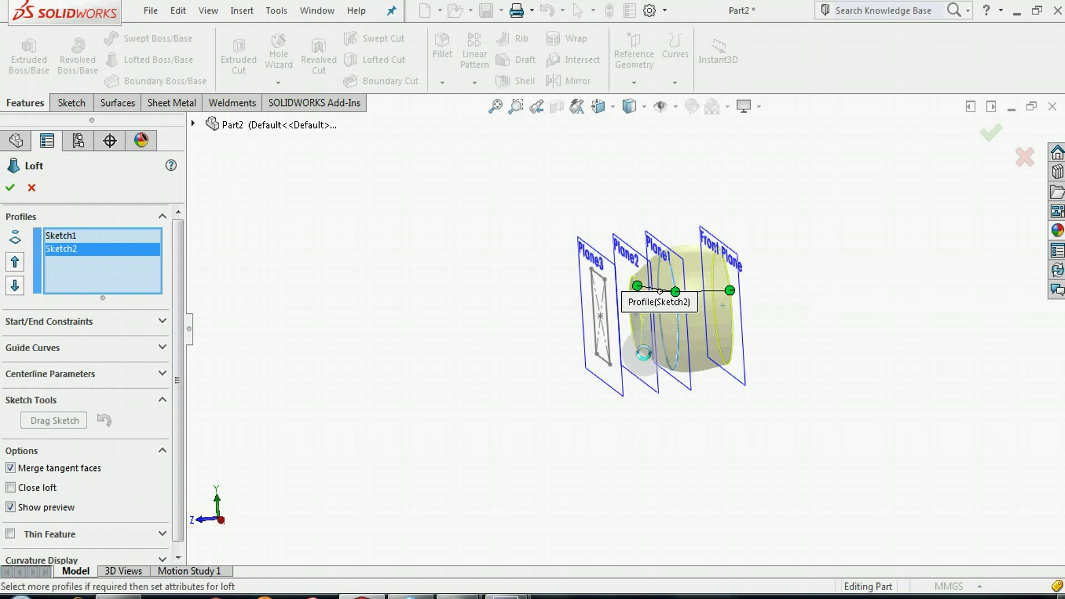
pyautogui.click(637, 290)
pyautogui.click(611, 317)
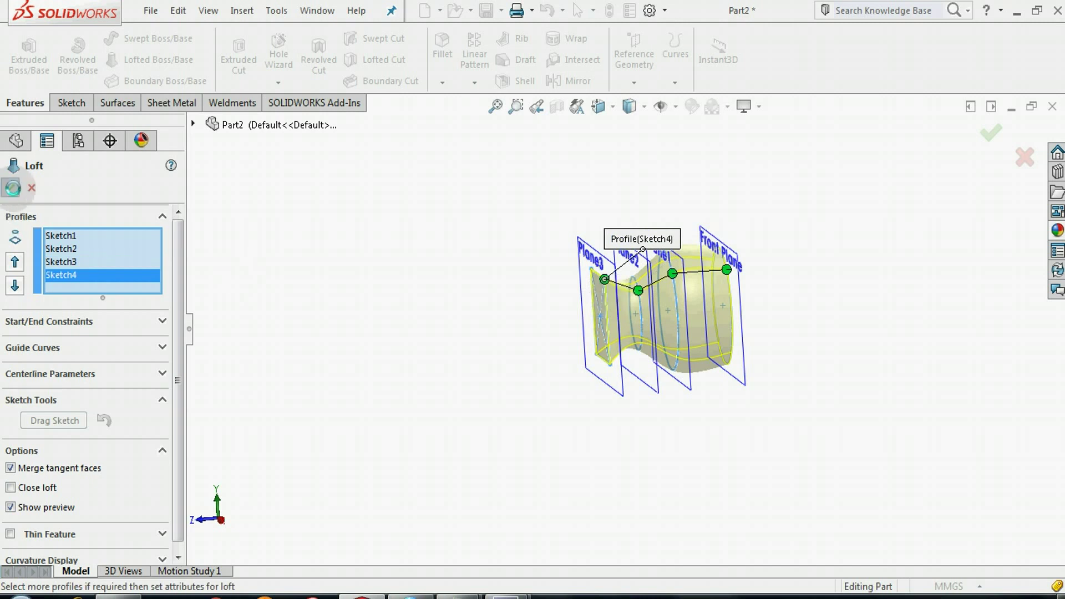
pyautogui.click(13, 188)
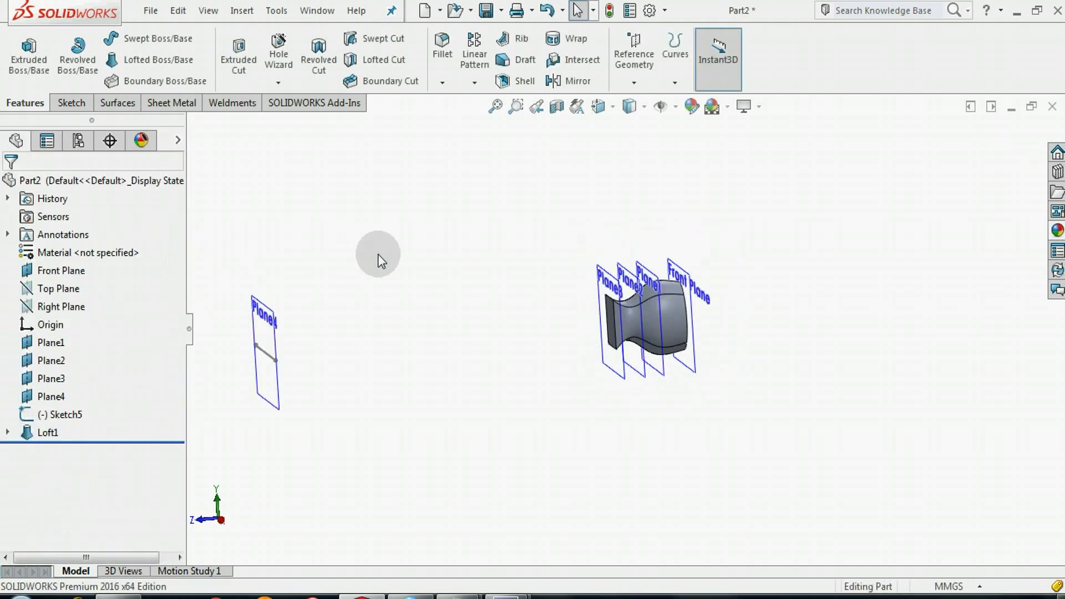
# Pick the handle's square end face and the thin Plane4 rectangle as loft profiles.
pyautogui.click(151, 65)
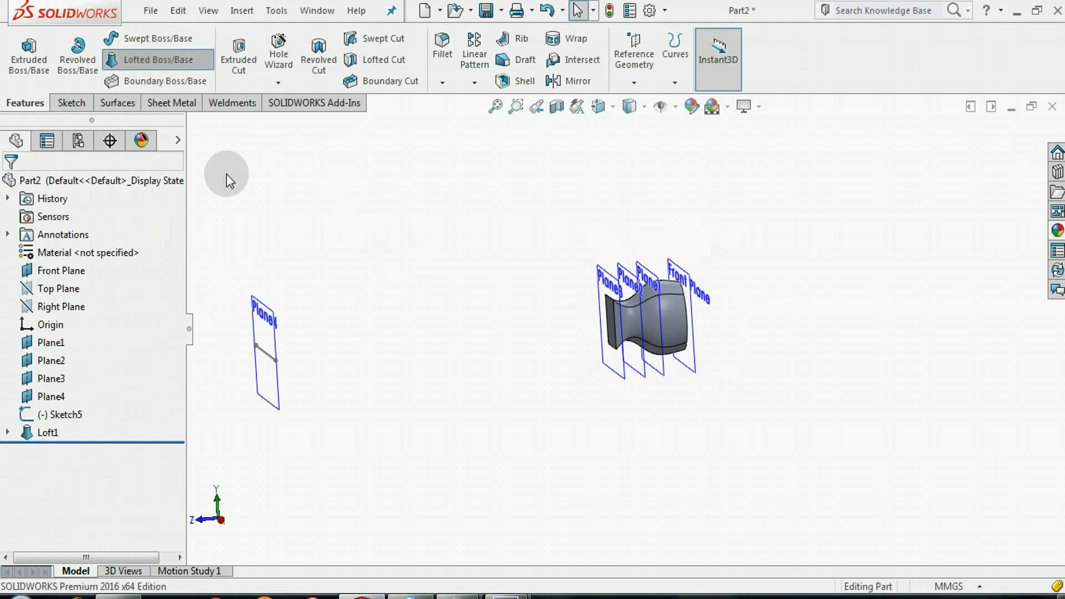
pyautogui.click(610, 327)
pyautogui.keyDown('ctrl'); pyautogui.moveTo(333, 362); pyautogui.dragTo(413, 371, button='middle'); pyautogui.keyUp('ctrl')
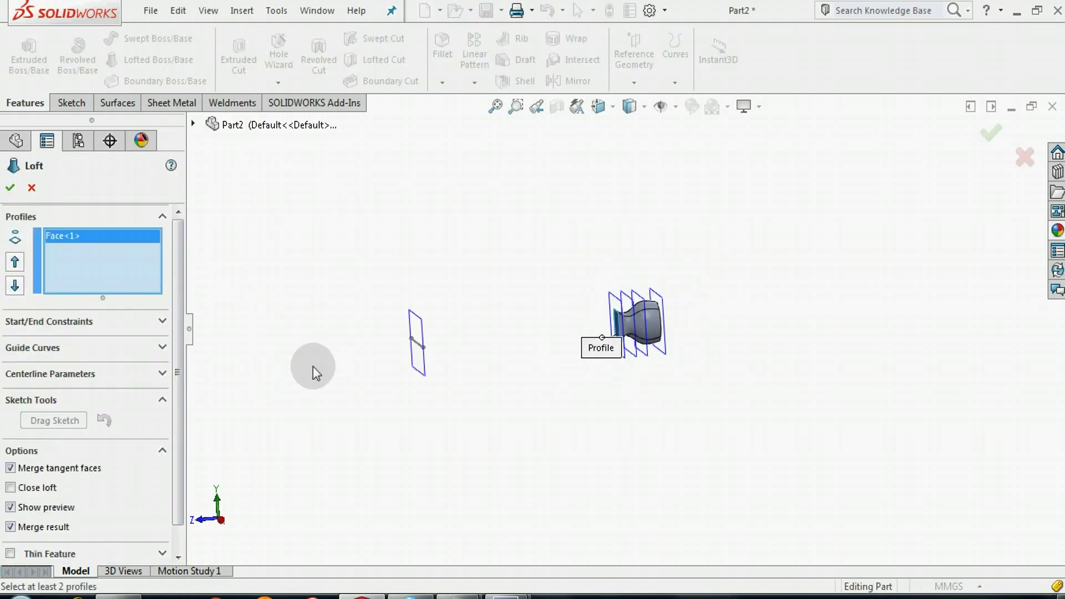
pyautogui.scroll(-5, 547, 308)
pyautogui.scroll(-2, 587, 354)
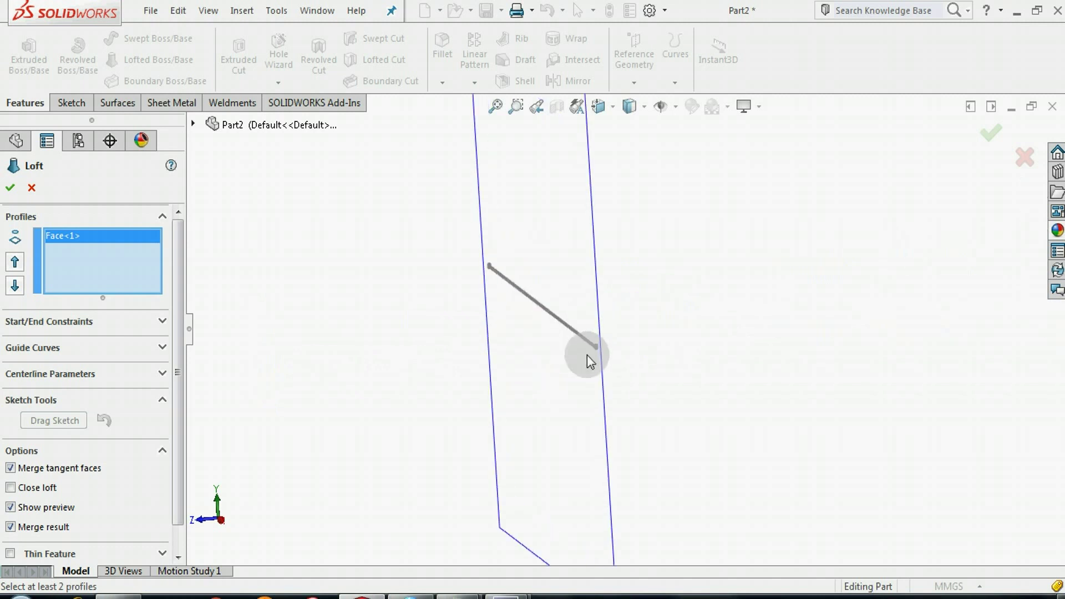
pyautogui.scroll(-3, 590, 361)
pyautogui.scroll(-4, 635, 322)
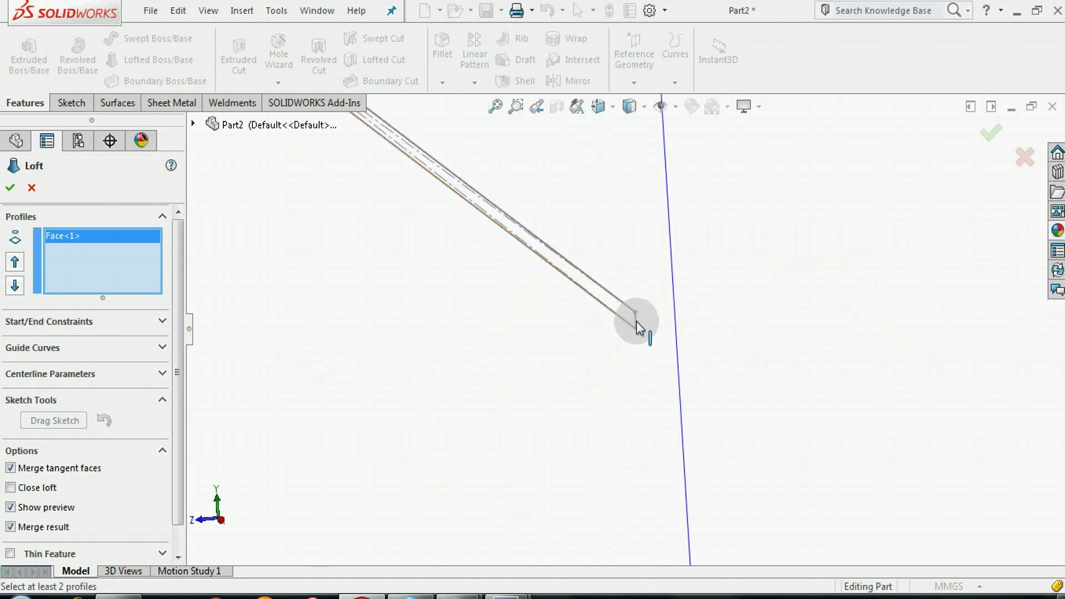
pyautogui.click(634, 320)
pyautogui.scroll(2, 637, 324)
pyautogui.scroll(2, 635, 325)
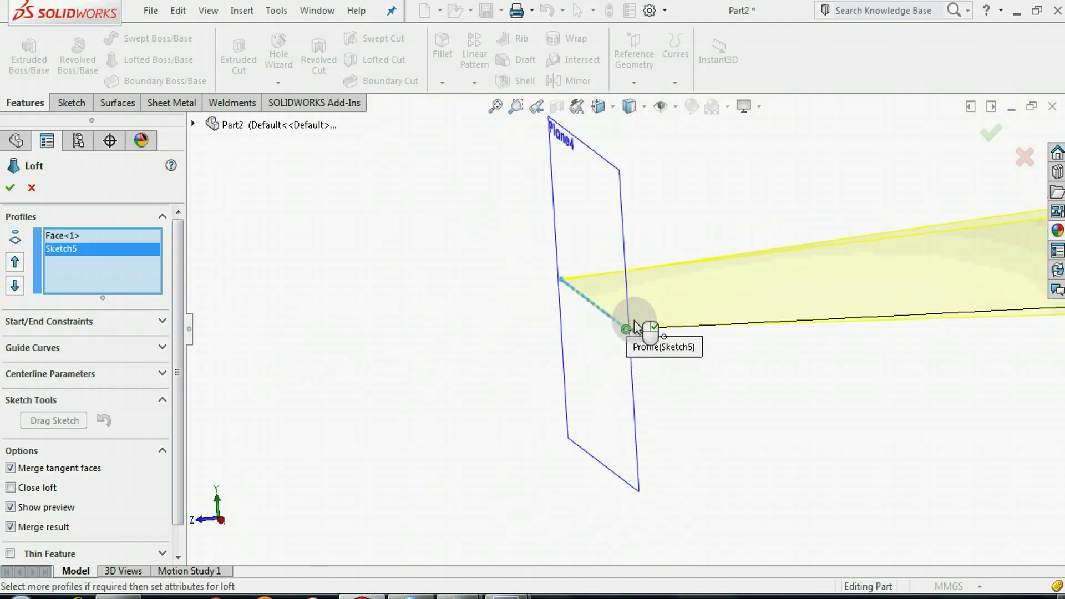
pyautogui.scroll(3, 638, 325)
pyautogui.scroll(2, 777, 371)
# Move the loft connector to untwist the taper and confirm Loft2.
pyautogui.moveTo(791, 345); pyautogui.dragTo(825, 415, button='middle')
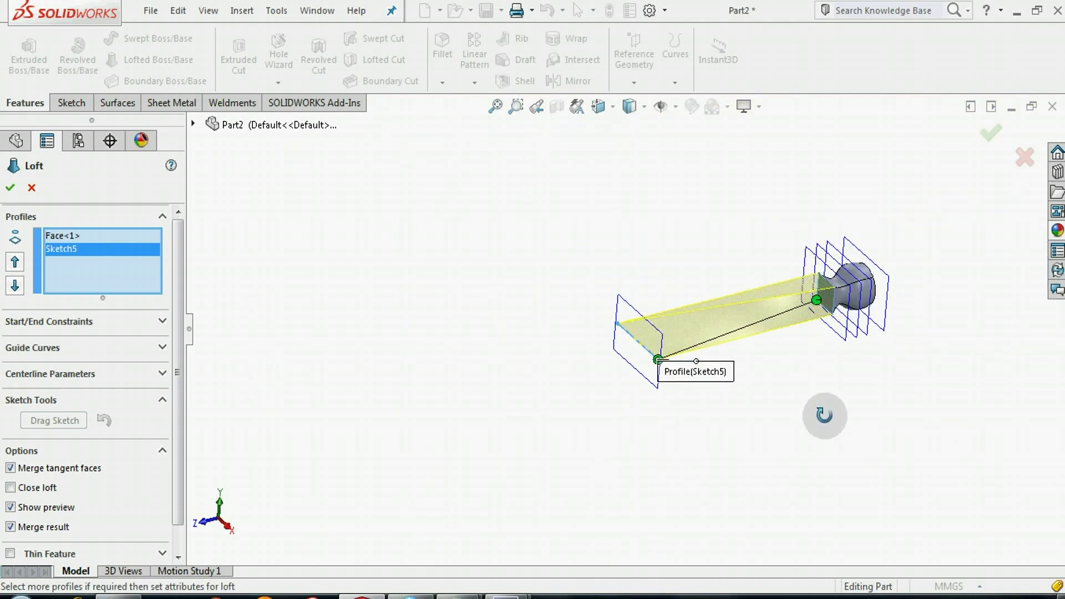
pyautogui.scroll(-5, 855, 294)
pyautogui.moveTo(737, 317); pyautogui.dragTo(778, 352)
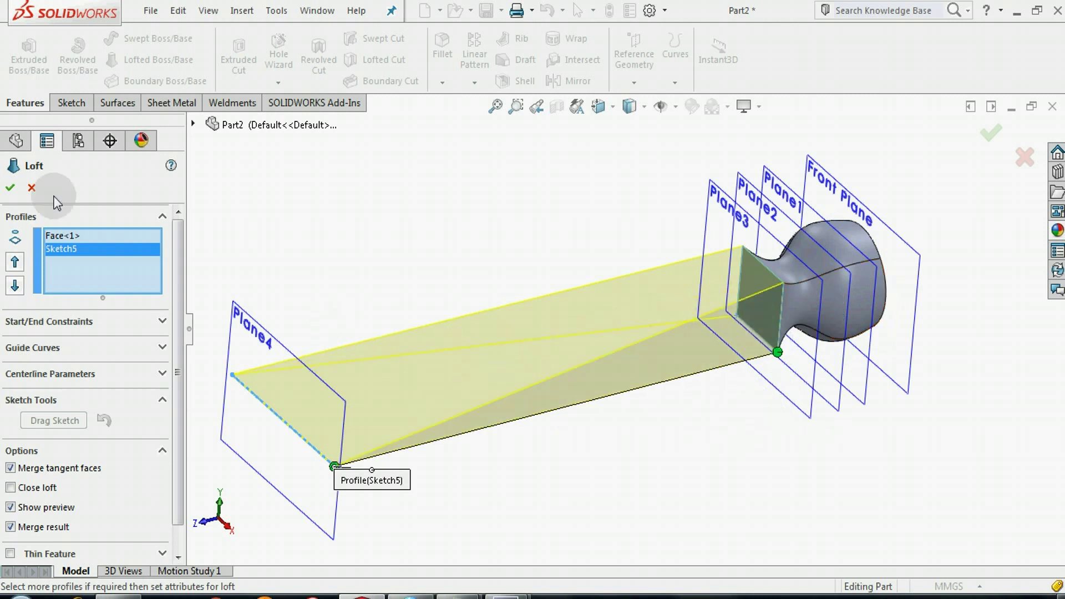
pyautogui.click(8, 187)
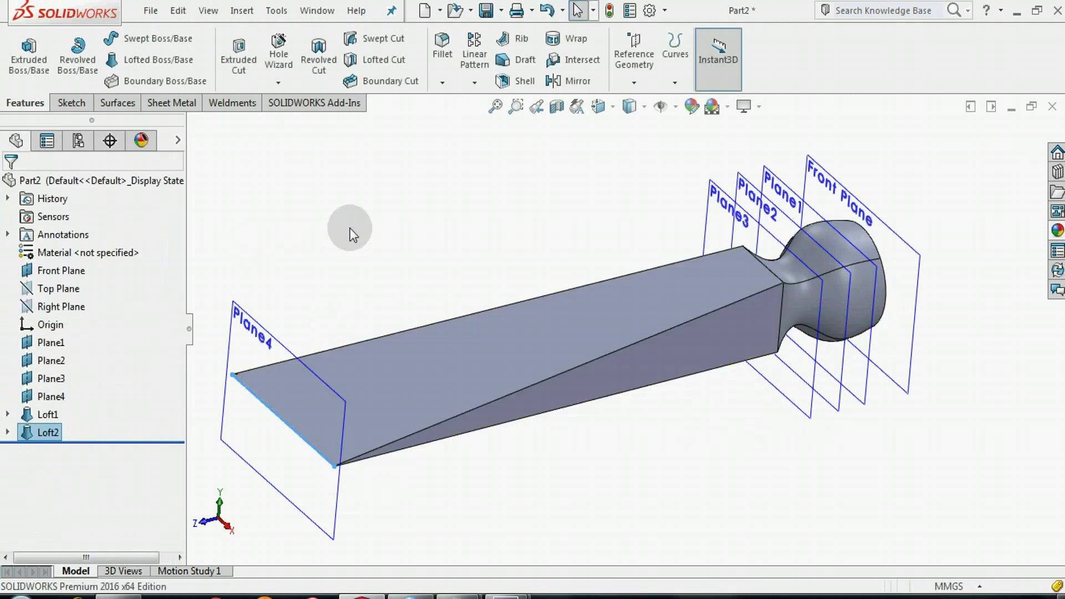
# Hide the Front Plane and Plane1.
pyautogui.moveTo(403, 262); pyautogui.dragTo(363, 247, button='middle')
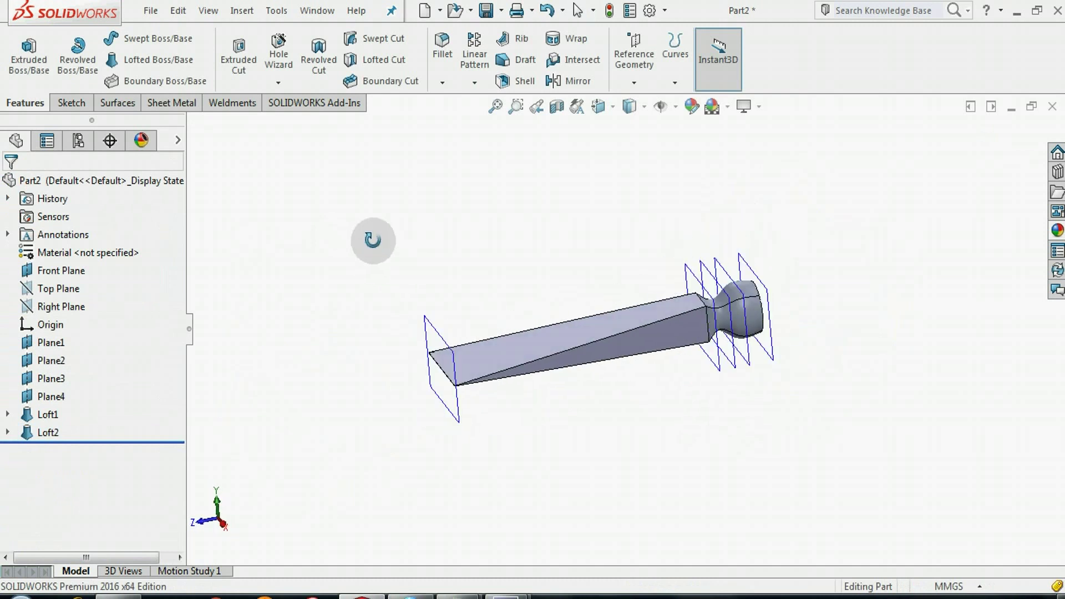
pyautogui.rightClick(768, 290)
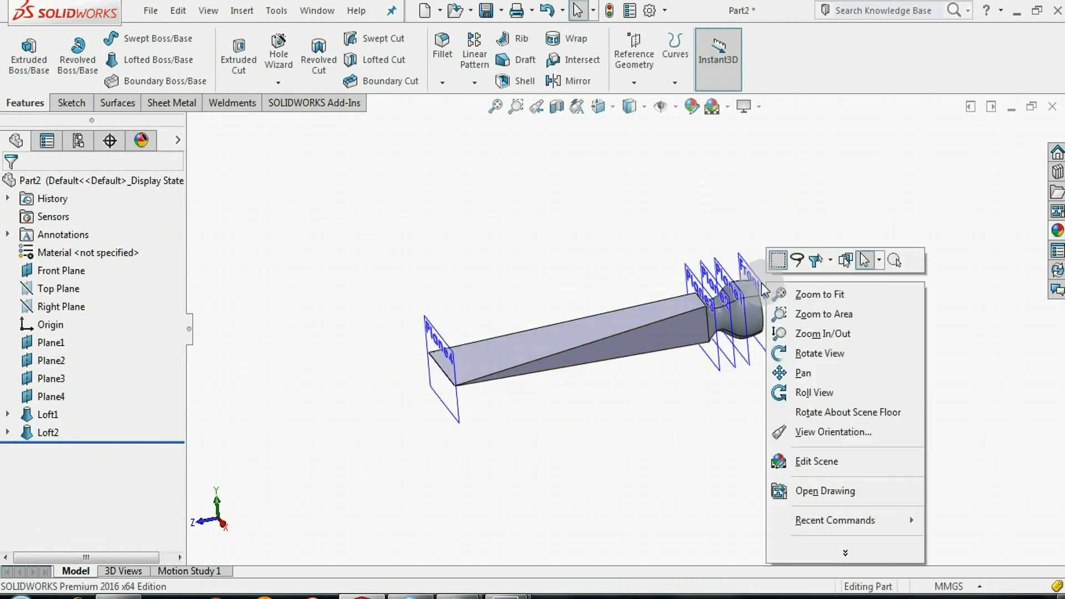
pyautogui.rightClick(761, 275)
pyautogui.click(765, 274)
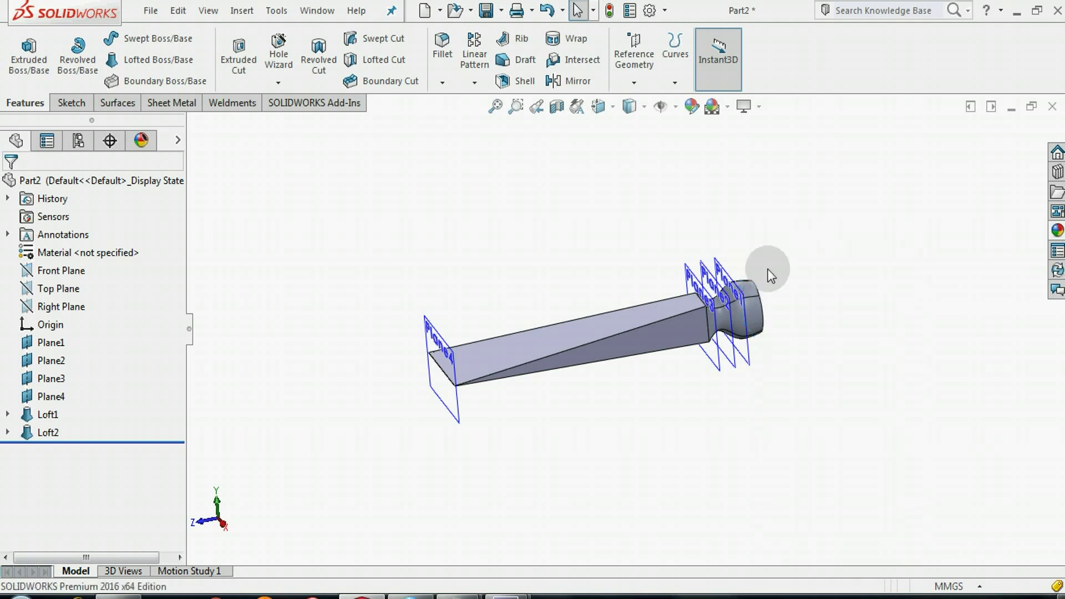
pyautogui.rightClick(721, 266)
pyautogui.click(770, 250)
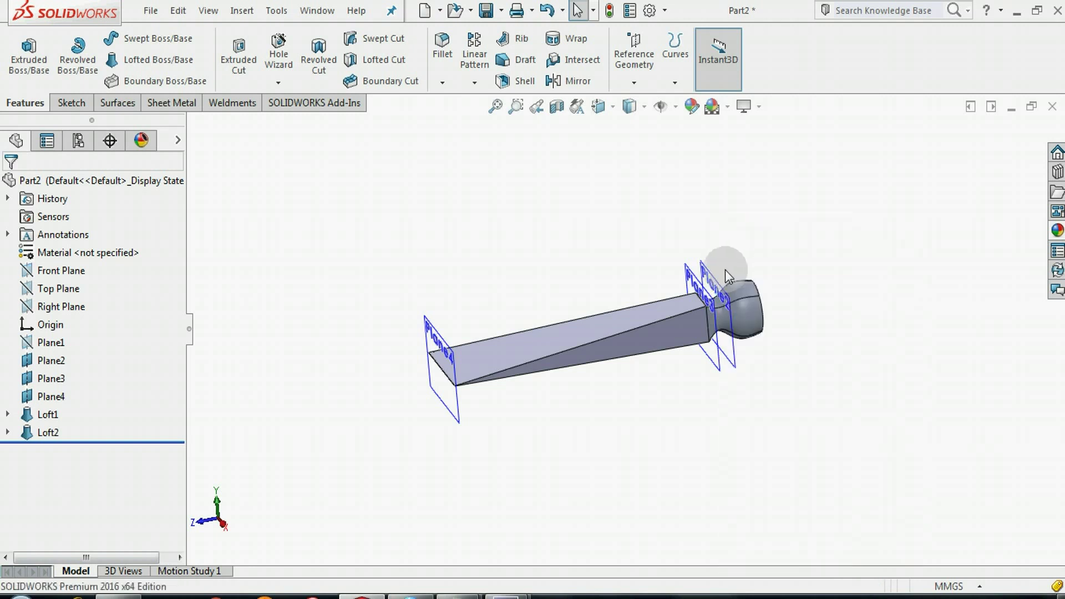
# Hide Plane2, Plane3 and Plane4.
pyautogui.rightClick(715, 281)
pyautogui.click(759, 252)
pyautogui.rightClick(698, 275)
pyautogui.click(747, 254)
pyautogui.rightClick(422, 323)
pyautogui.click(483, 303)
# Inspect the finished chisel from several angles, then bring up the Notepad thank-you note.
pyautogui.moveTo(493, 352)
pyautogui.mouseDown(button='middle')
pyautogui.moveTo(544, 374)
pyautogui.moveTo(518, 162)
pyautogui.mouseUp(button='middle')
pyautogui.moveTo(547, 400); pyautogui.dragTo(554, 313, button='middle')
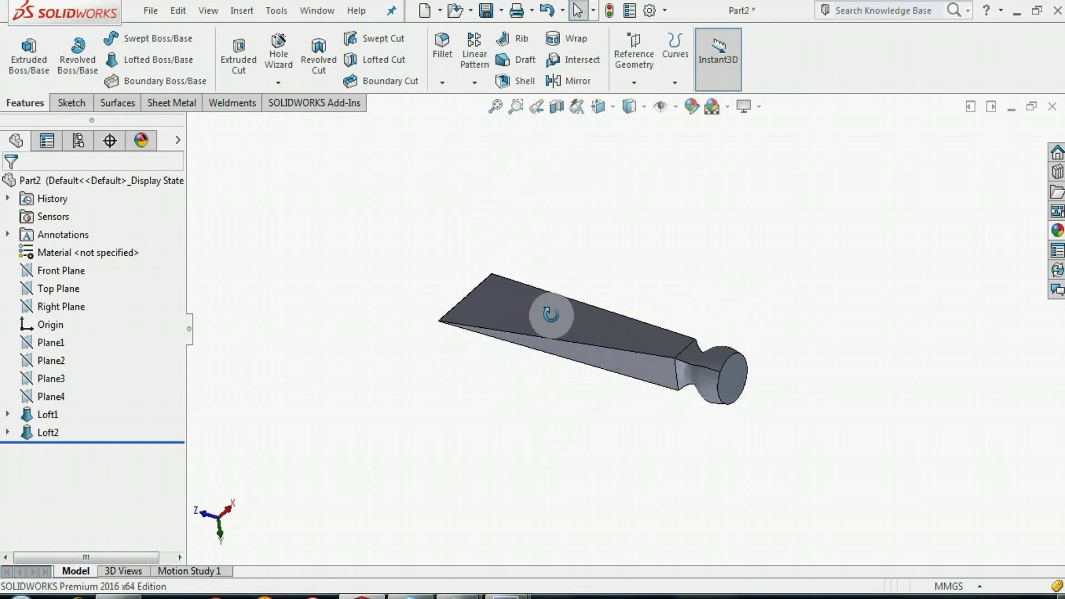
pyautogui.scroll(-3, 553, 315)
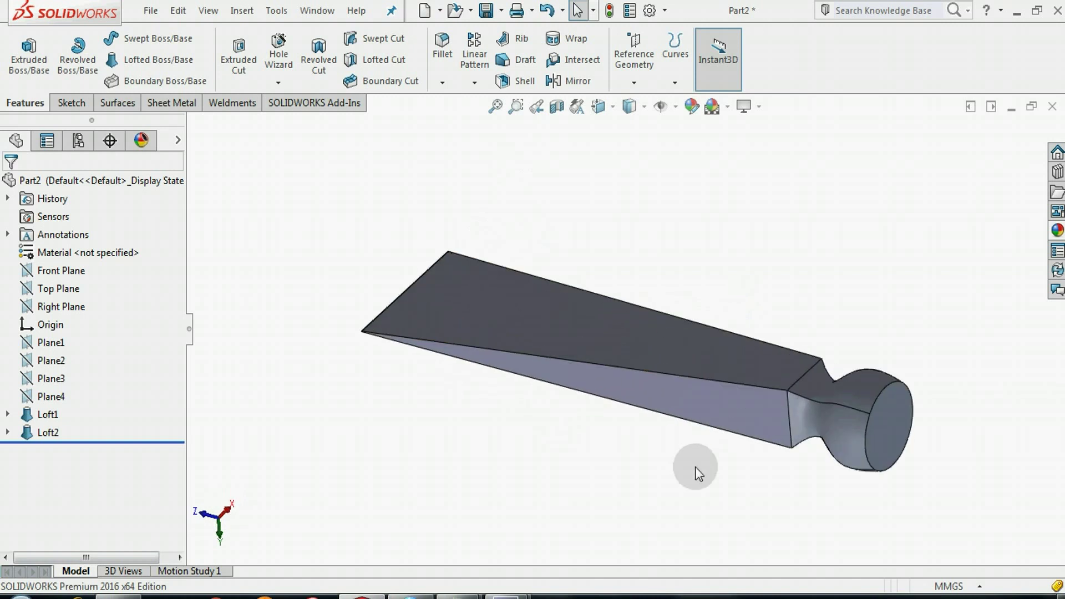
pyautogui.keyDown('ctrl'); pyautogui.moveTo(689, 462); pyautogui.dragTo(586, 404, button='middle'); pyautogui.keyUp('ctrl')
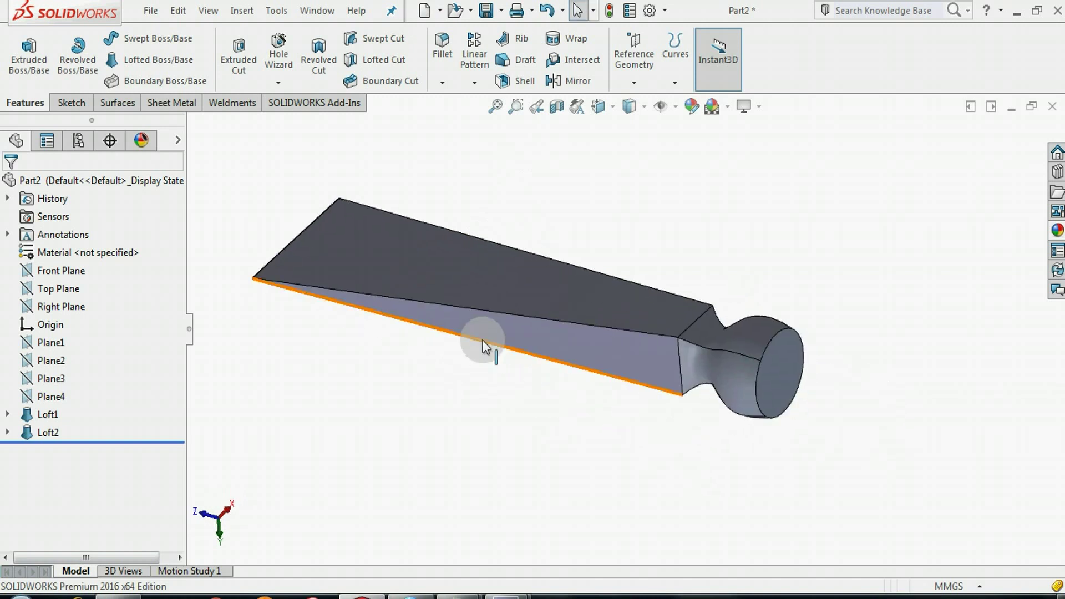
pyautogui.scroll(-1, 482, 341)
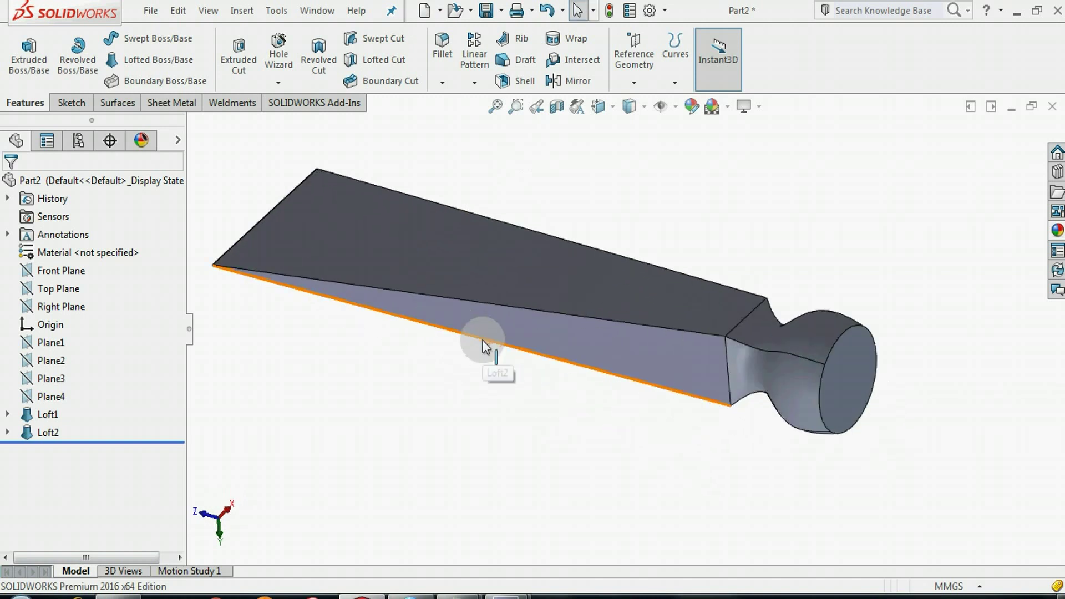
pyautogui.click(449, 591)
pyautogui.click(487, 475)
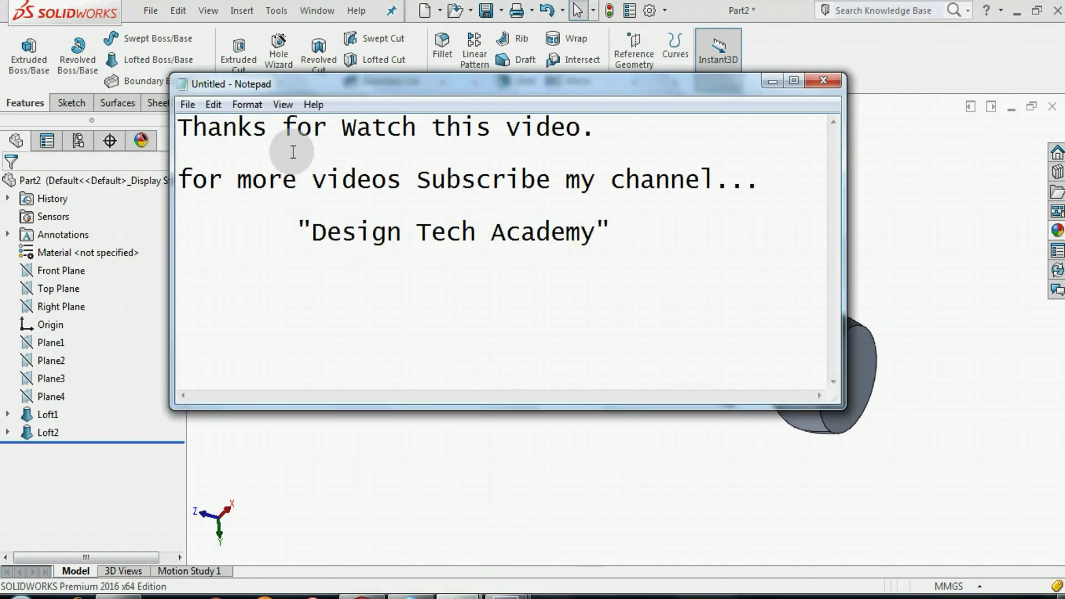